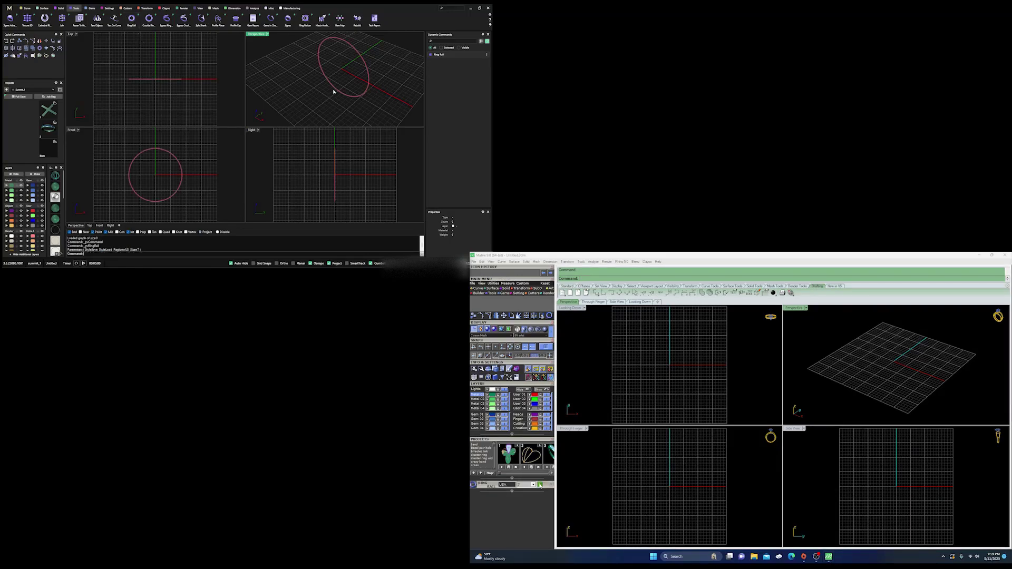
# Place a profile on the ring rail with a height of about 2.5 mm and assign it the rounded-rectangle profile 02.
pyautogui.press('F6')
pyautogui.click(688, 457)
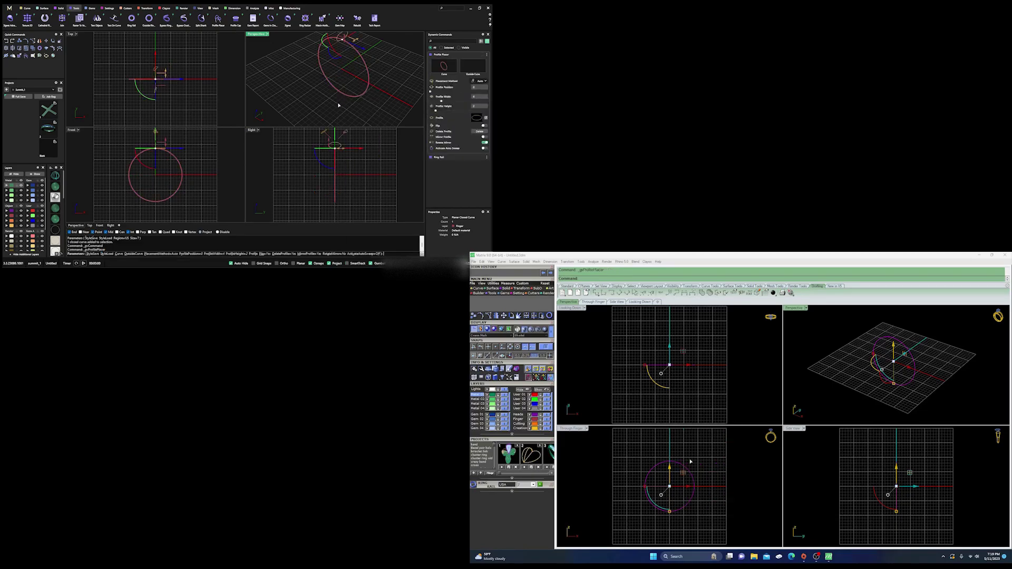
pyautogui.scroll(15, 340, 148)
pyautogui.click(543, 440)
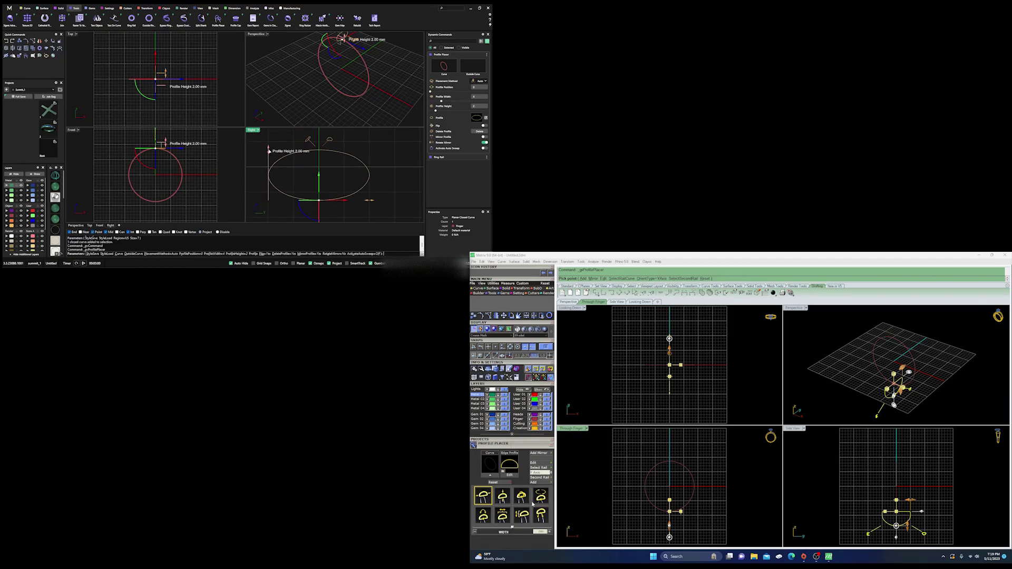
pyautogui.moveTo(269, 145); pyautogui.dragTo(270, 143)
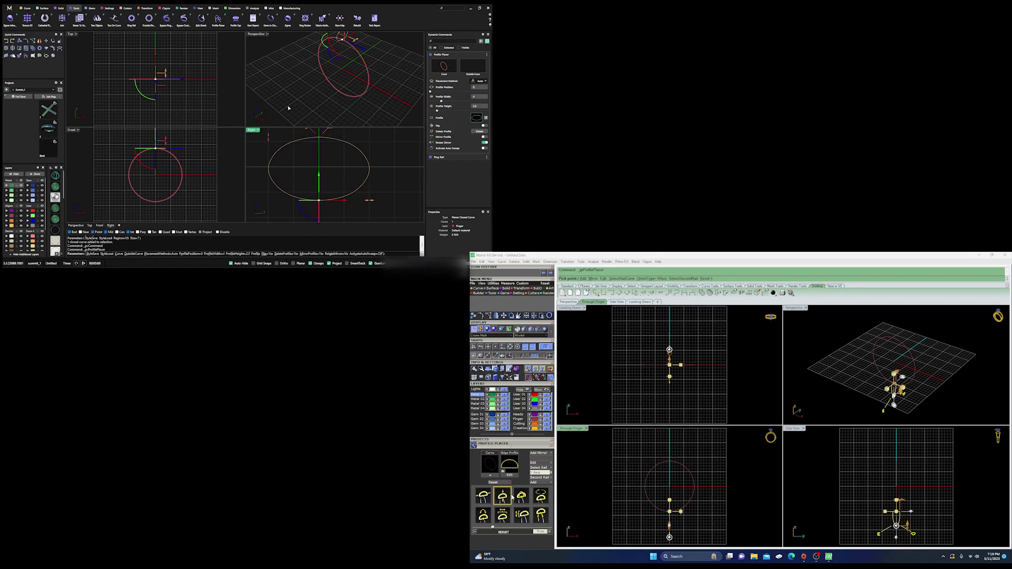
pyautogui.click(66, 101)
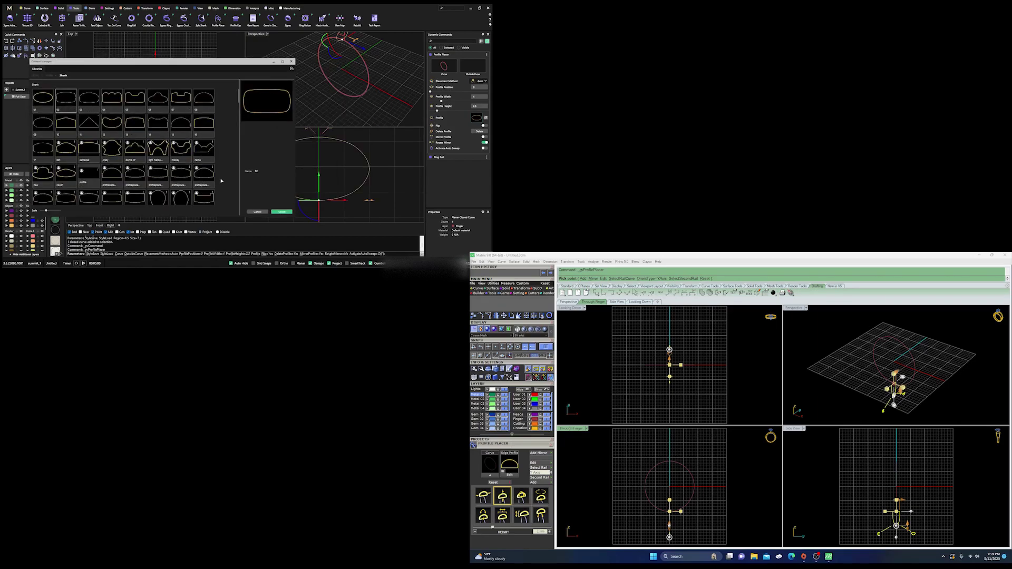
pyautogui.click(282, 212)
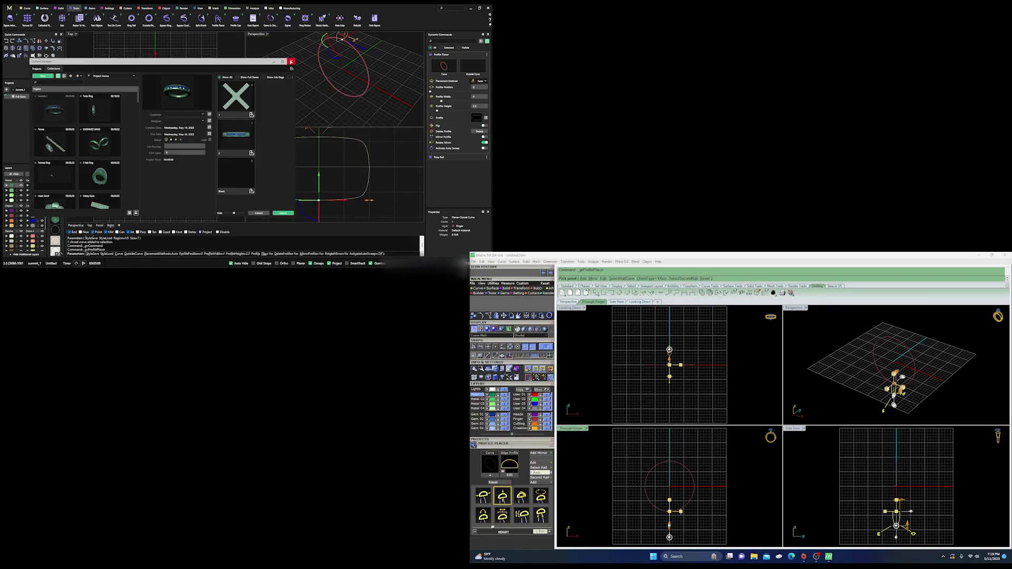
# Add a second profile about 2.5 mm wide at the base of the ring rail and sweep the band with Auto Sweep.
pyautogui.click(338, 92)
pyautogui.scroll(-3, 307, 143)
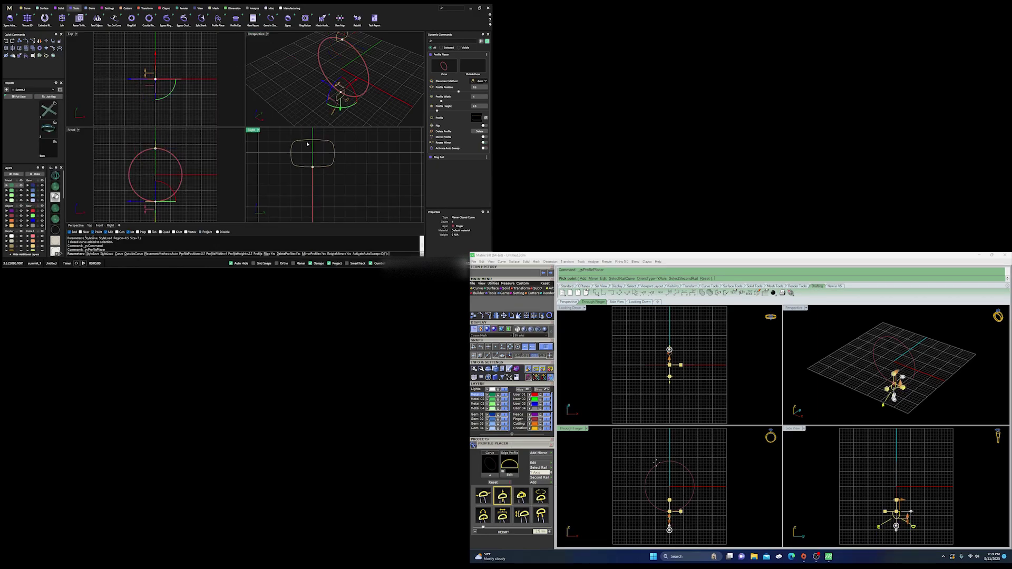
pyautogui.scroll(-2, 308, 143)
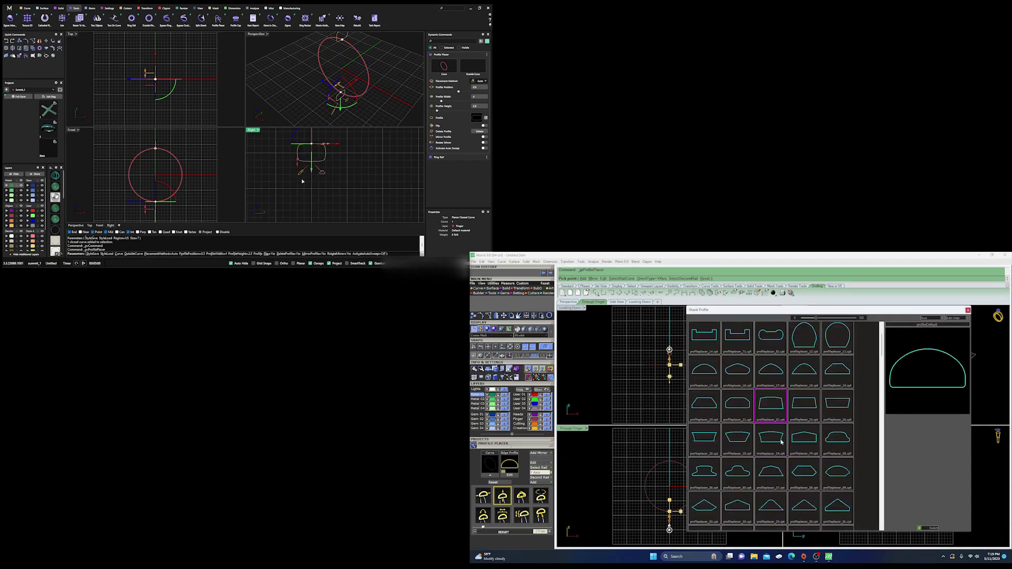
pyautogui.scroll(3, 326, 146)
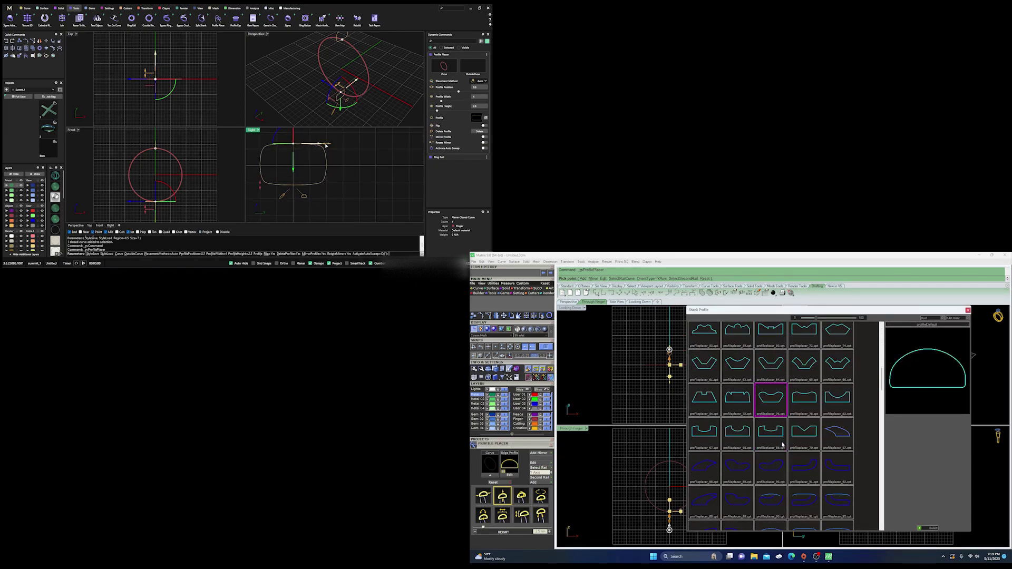
pyautogui.scroll(4, 326, 146)
pyautogui.moveTo(327, 145); pyautogui.dragTo(299, 148)
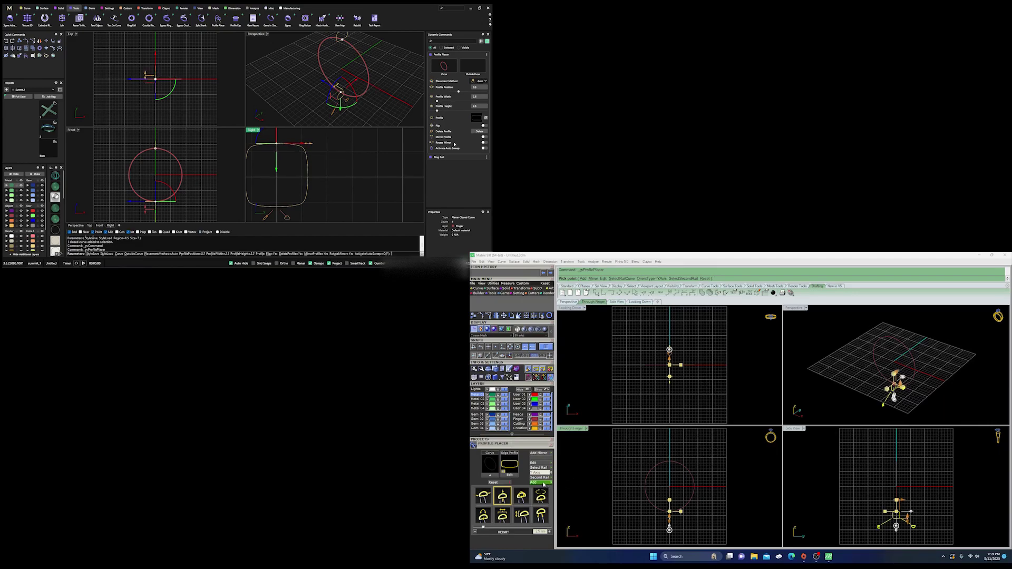
pyautogui.click(484, 148)
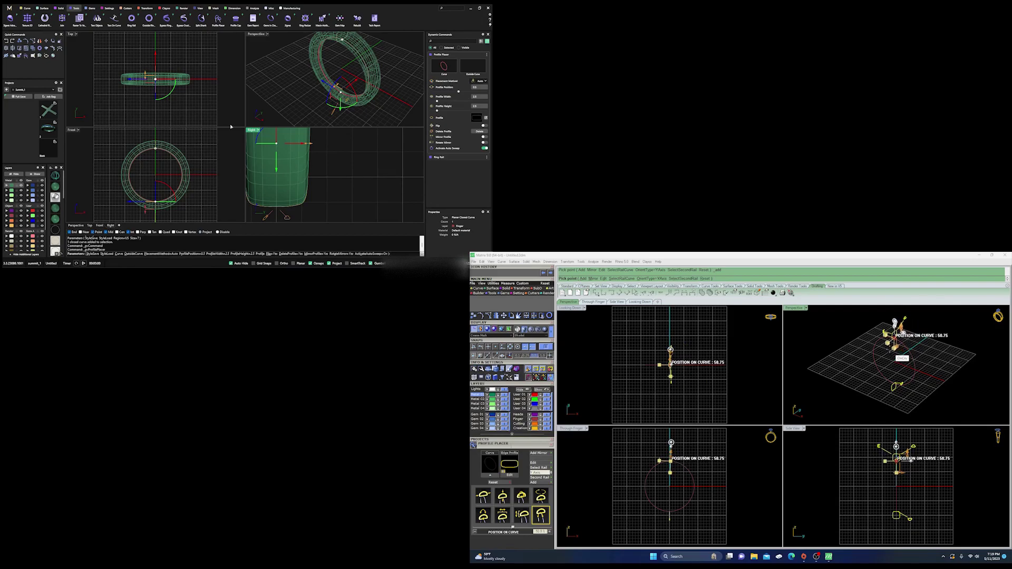
pyautogui.rightClick(301, 93)
# Extract an isocurve that runs around the middle of the ring band's outer surface.
pyautogui.click(360, 57)
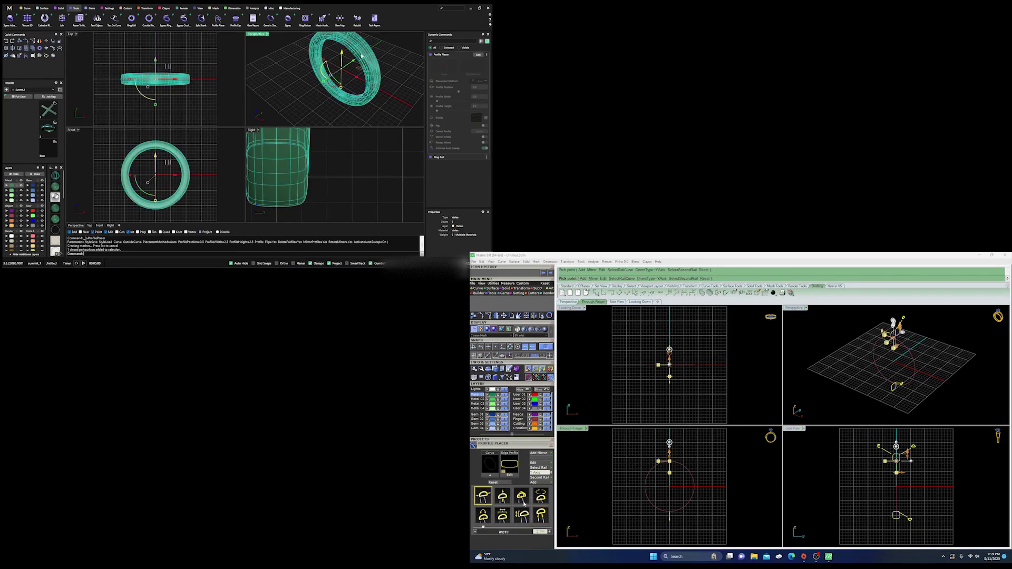
pyautogui.rightClick(362, 56)
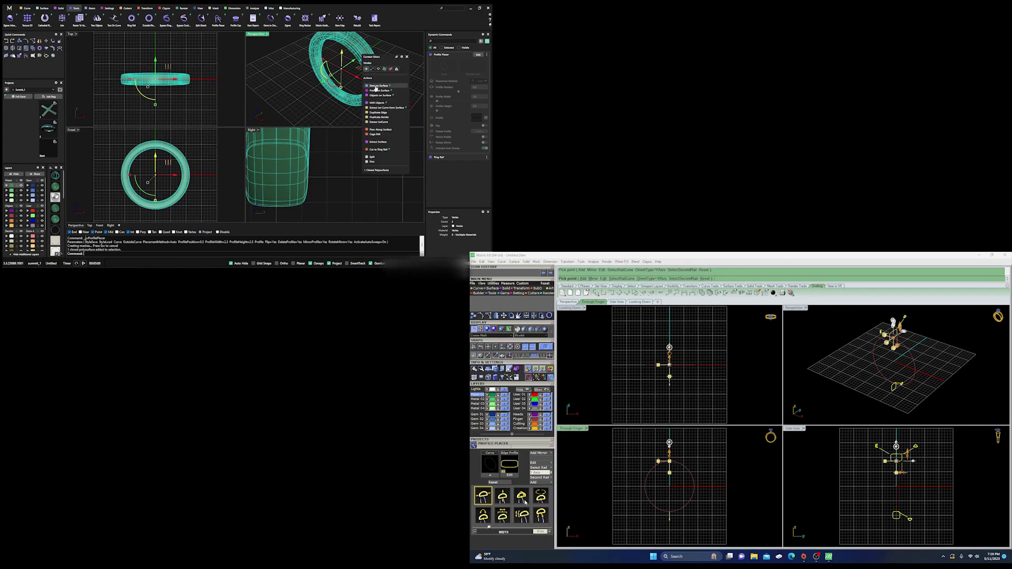
pyautogui.click(375, 122)
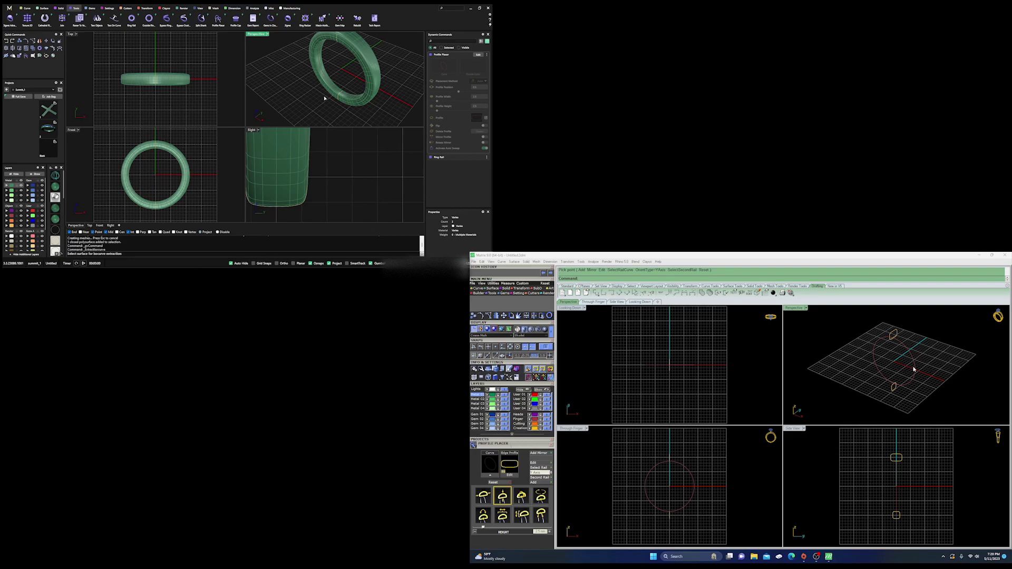
pyautogui.scroll(-4, 324, 99)
pyautogui.scroll(4, 343, 79)
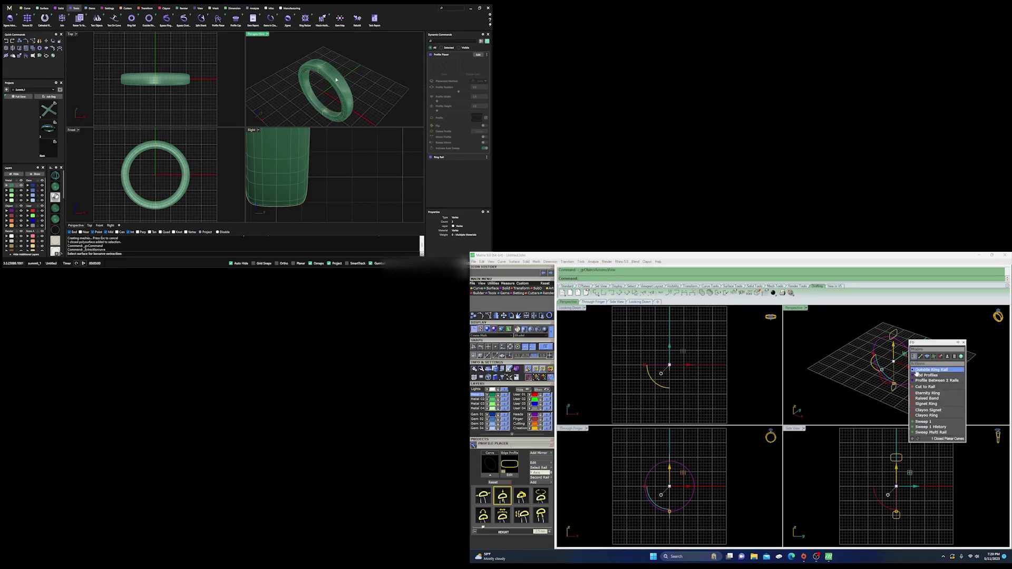
pyautogui.click(338, 80)
pyautogui.scroll(4, 337, 81)
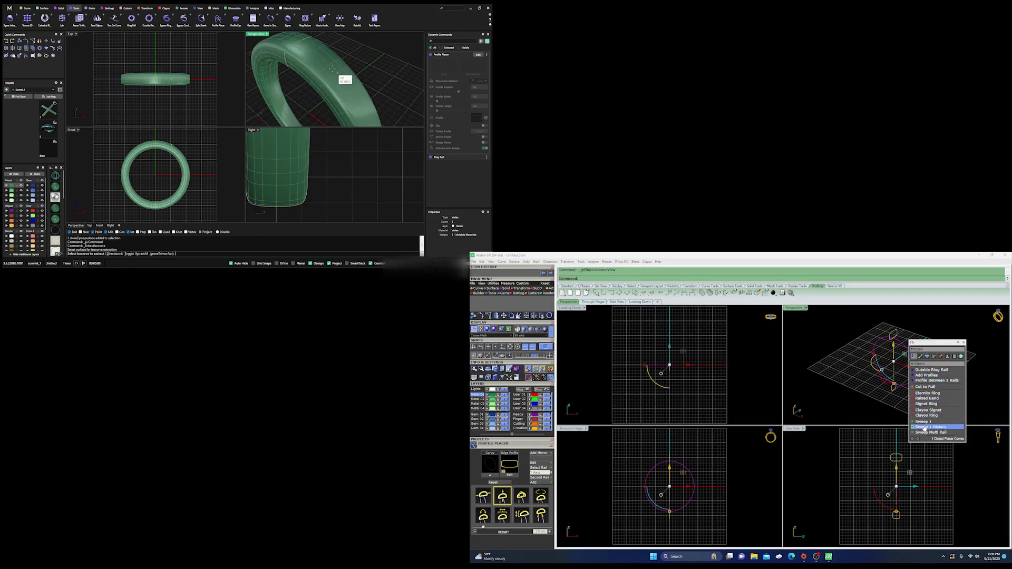
pyautogui.click(330, 65)
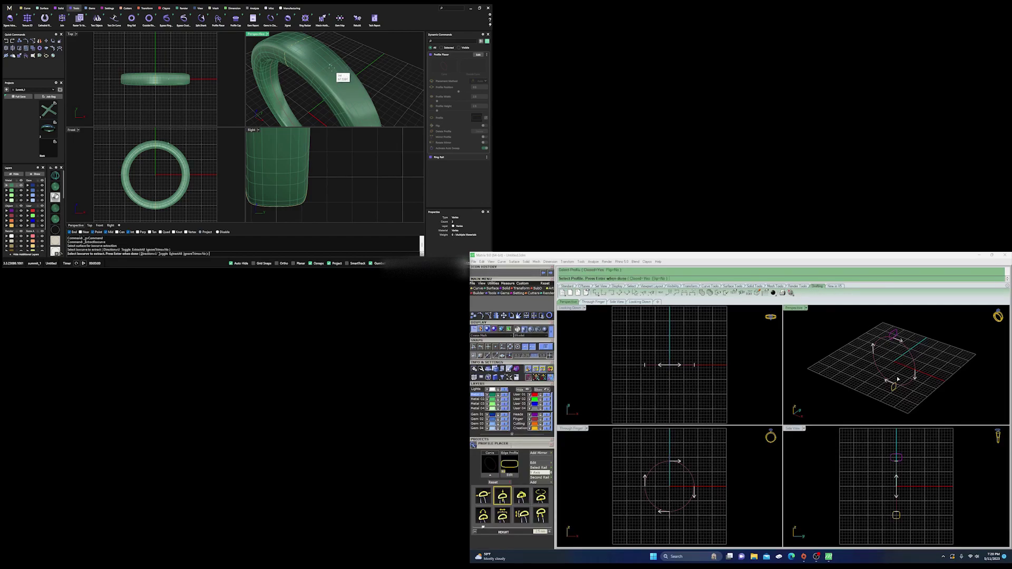
pyautogui.press('Return')
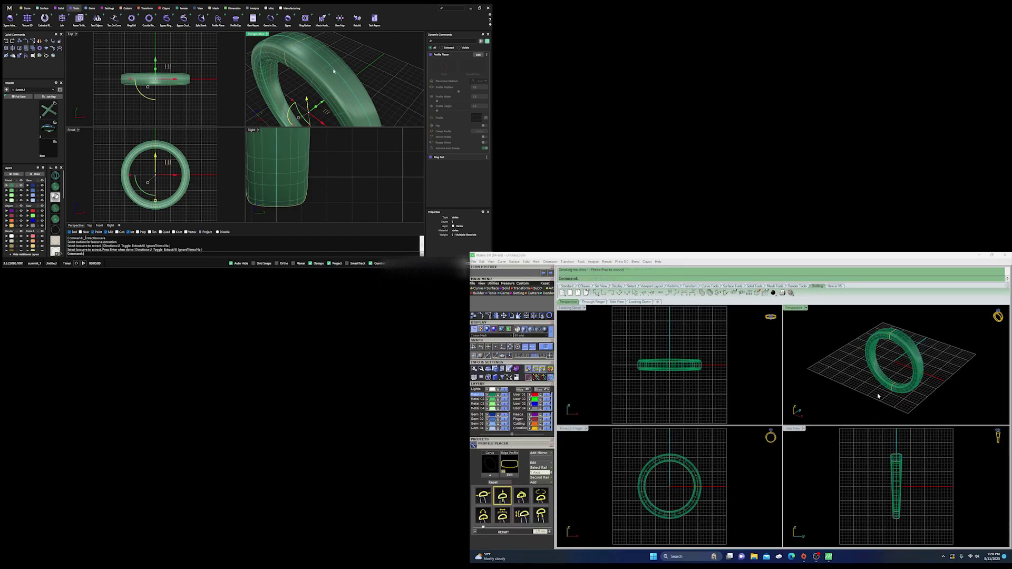
# Place round diamonds along the extracted curve with Gem on Curve, spanning both sides of the ring's top, with the end position at about 0.087.
pyautogui.rightClick(333, 71)
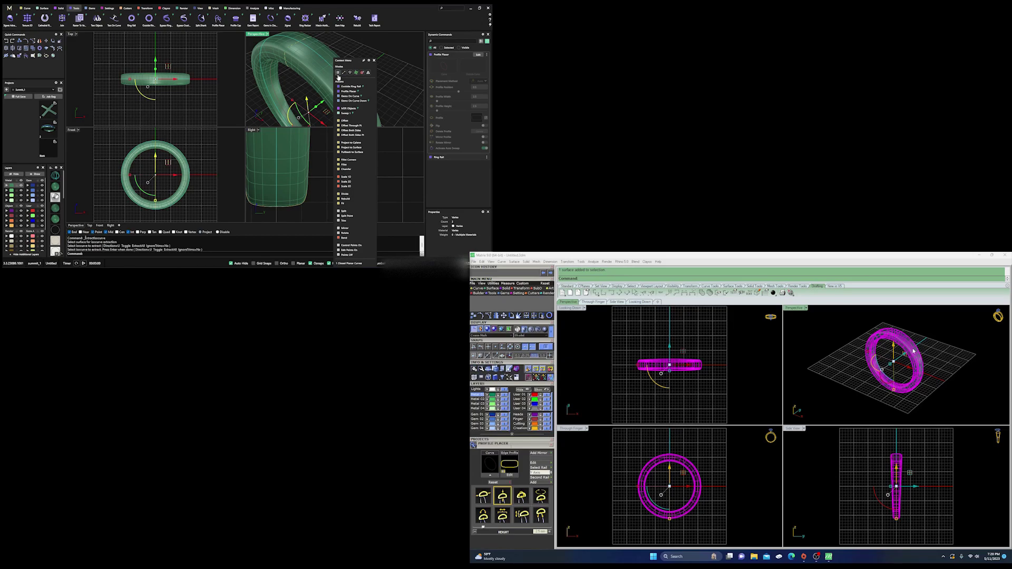
pyautogui.click(345, 97)
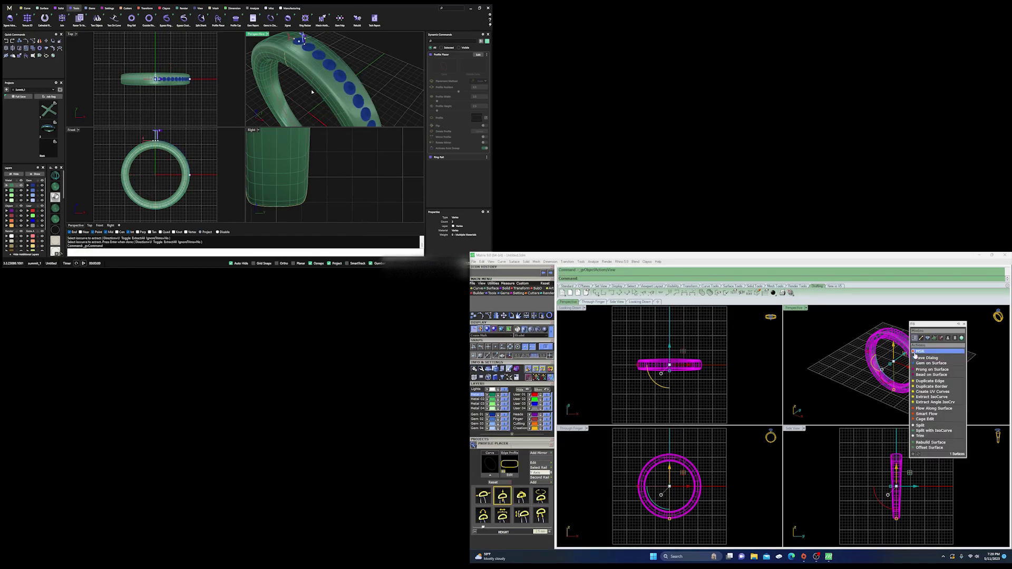
pyautogui.scroll(2, 155, 144)
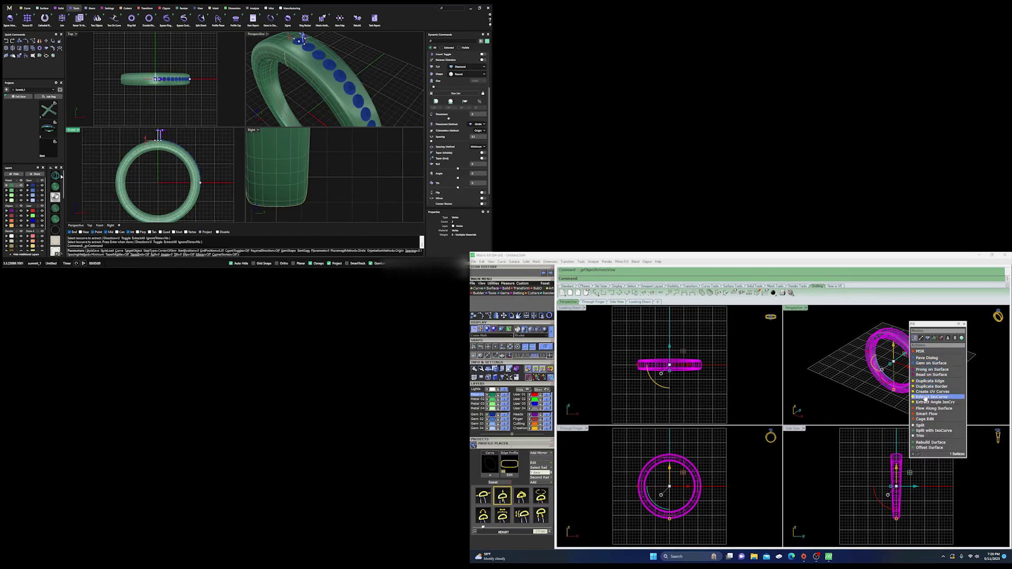
pyautogui.hotkey('ctrl', 'alt', 'w')
pyautogui.click(927, 398)
pyautogui.scroll(2, 155, 143)
pyautogui.scroll(2, 152, 139)
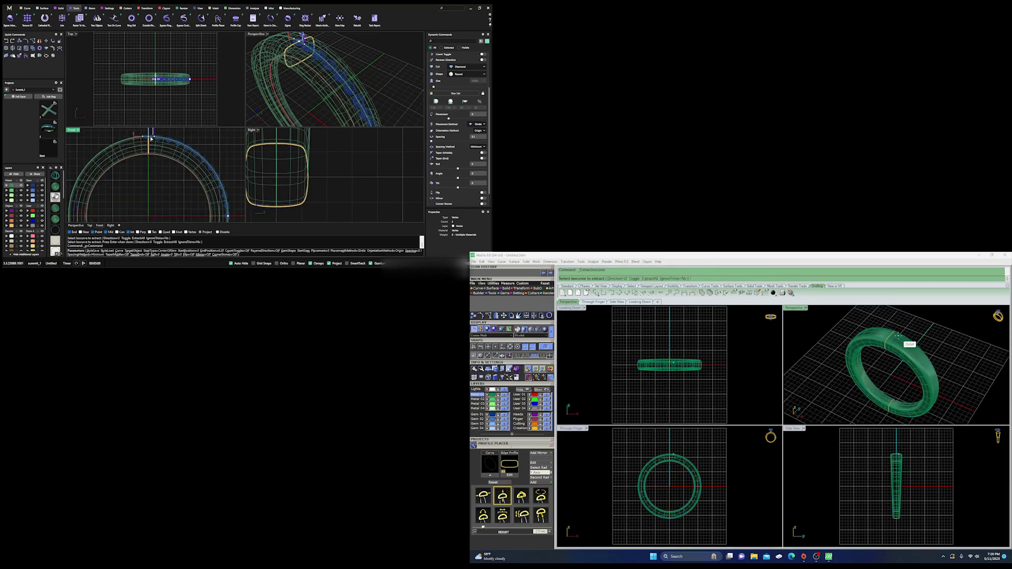
pyautogui.moveTo(151, 138); pyautogui.dragTo(106, 149)
pyautogui.scroll(-2, 153, 146)
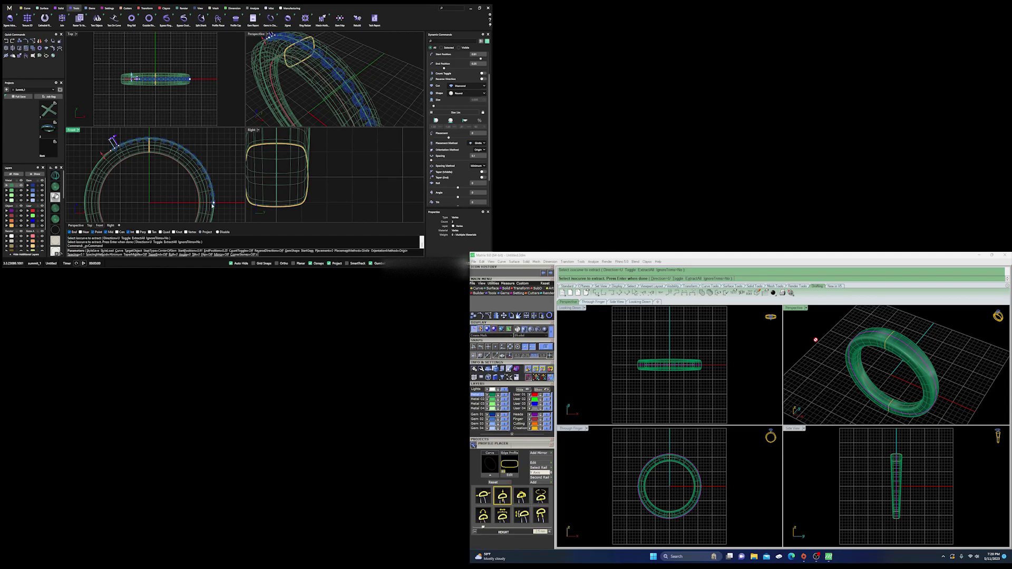
pyautogui.moveTo(214, 203); pyautogui.dragTo(180, 153)
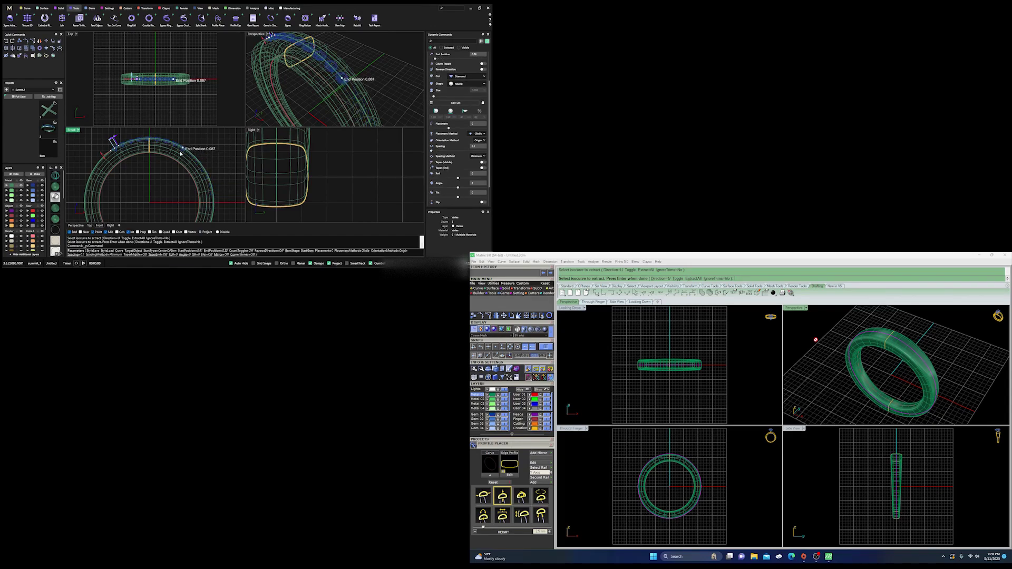
# Choose a gem size for the row and extend its start and end positions farther down both sides of the ring.
pyautogui.click(456, 102)
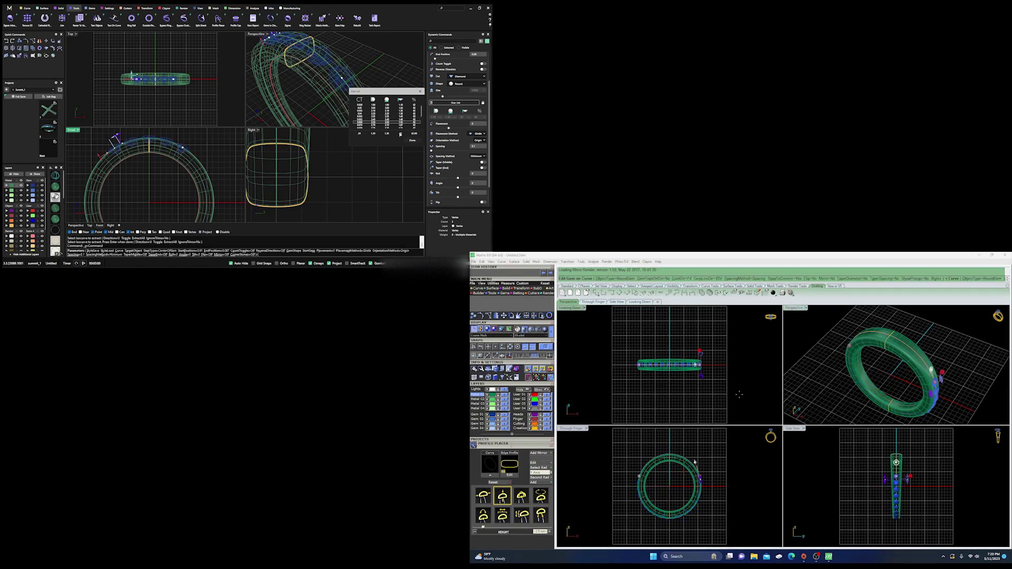
pyautogui.click(413, 141)
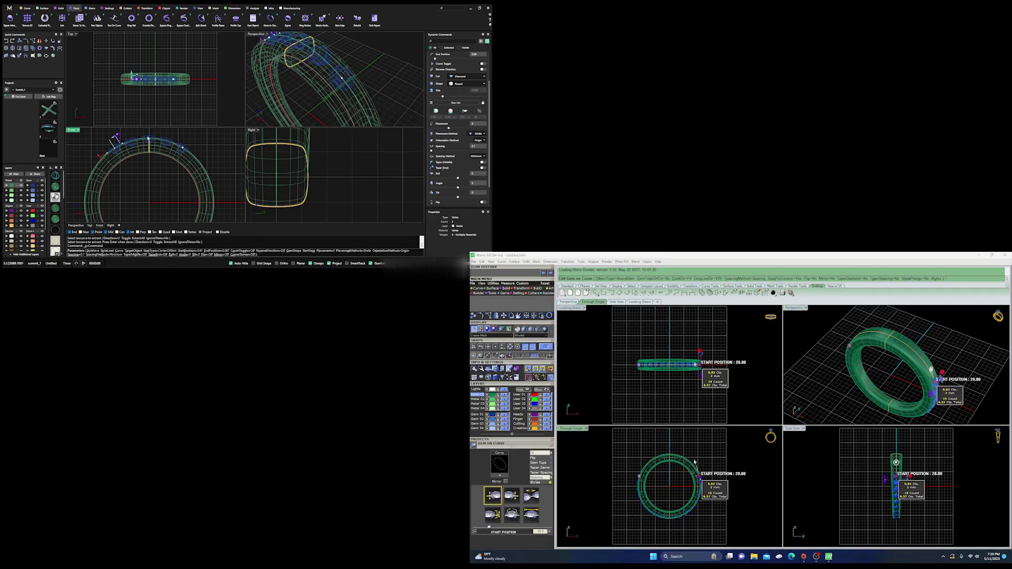
pyautogui.scroll(2, 148, 138)
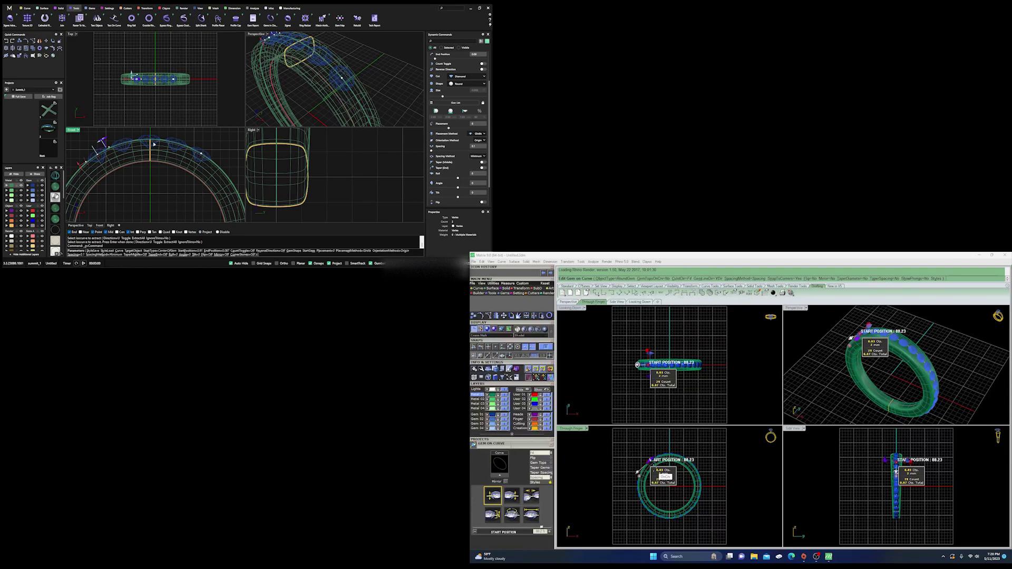
pyautogui.moveTo(202, 153); pyautogui.dragTo(214, 165)
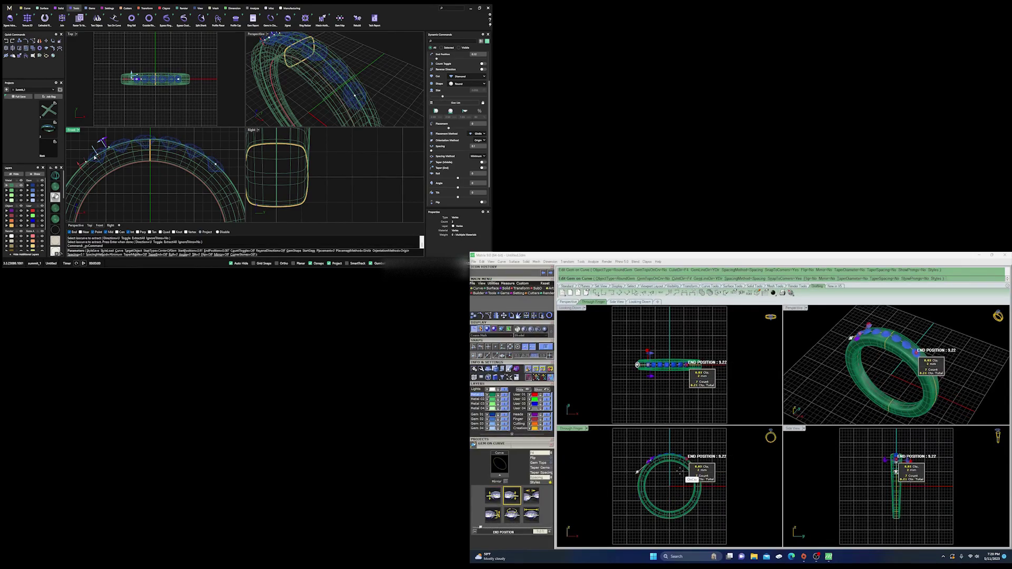
pyautogui.moveTo(93, 158); pyautogui.dragTo(88, 164)
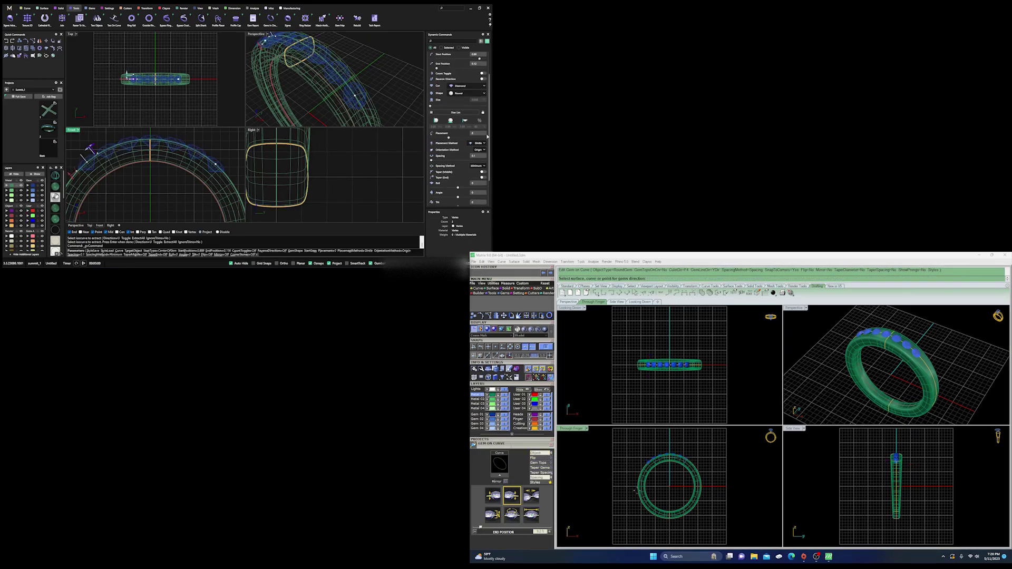
# Set the gem placement method to Table so the stones sit down in the band, and finish the gem row.
pyautogui.click(479, 144)
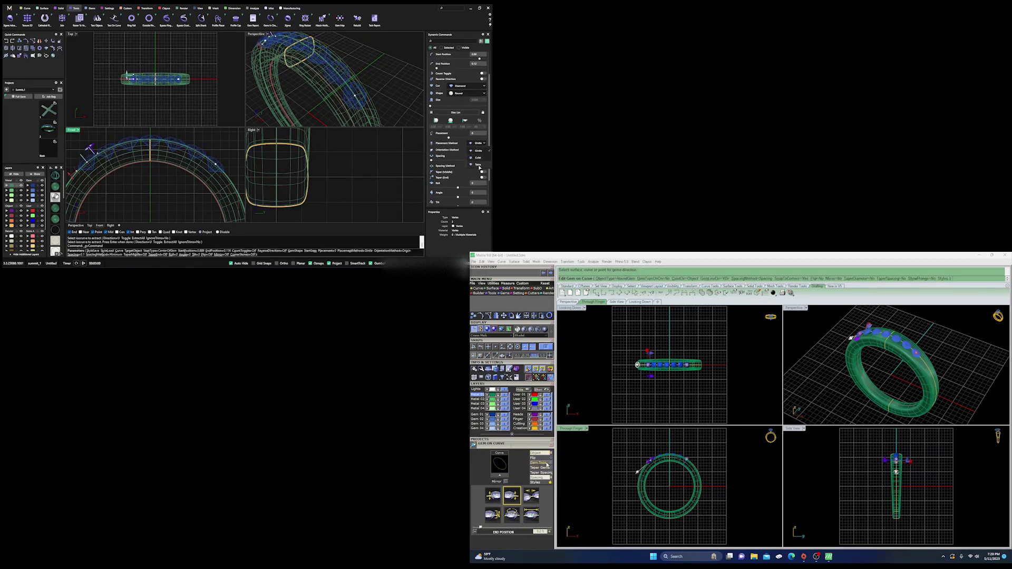
pyautogui.click(478, 165)
pyautogui.click(548, 463)
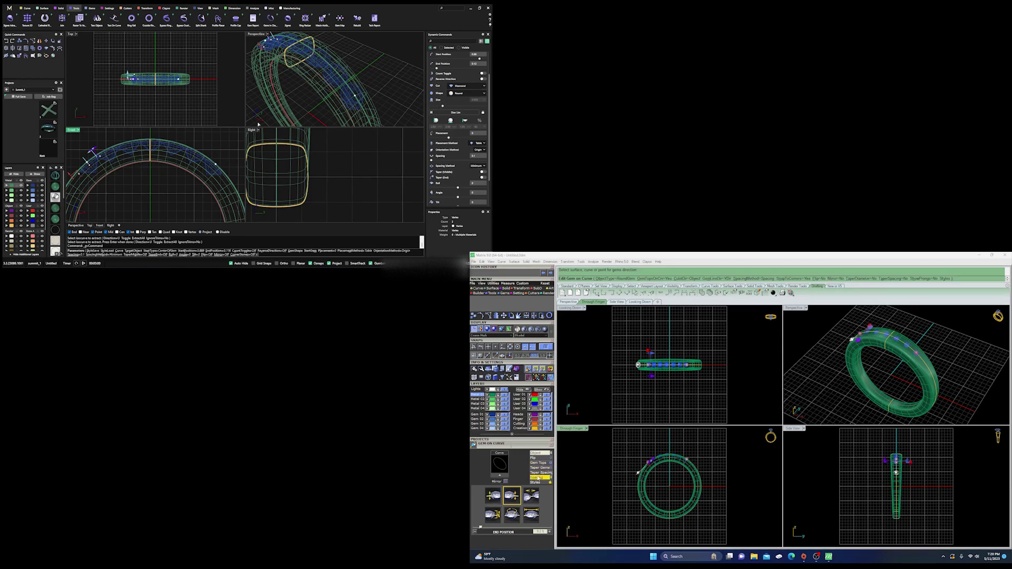
pyautogui.rightClick(374, 152)
# Create a Channel Cutter for the selected gems with the Flat end type and adjust its placement relative to the stones.
pyautogui.click(337, 84)
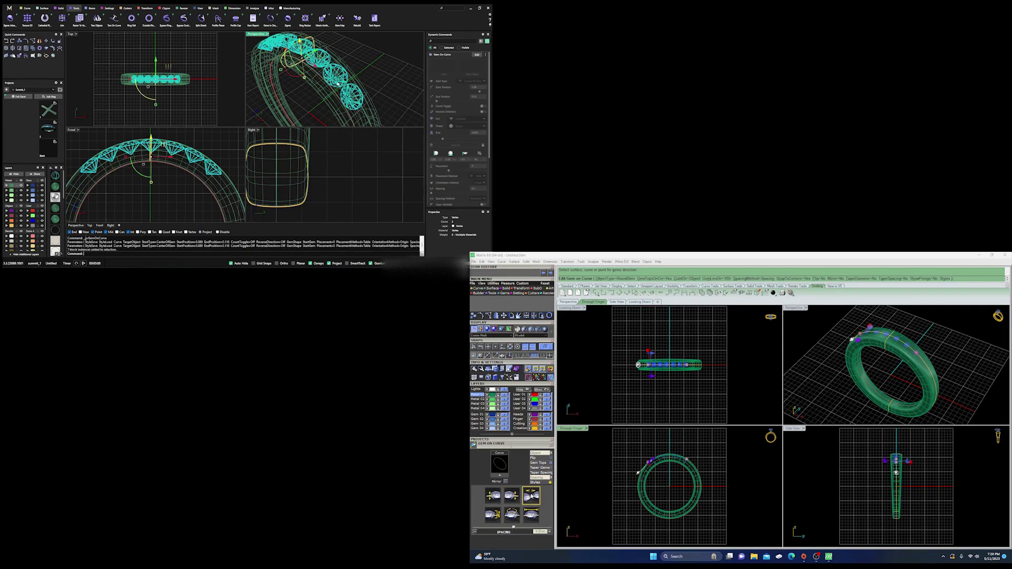
pyautogui.rightClick(337, 83)
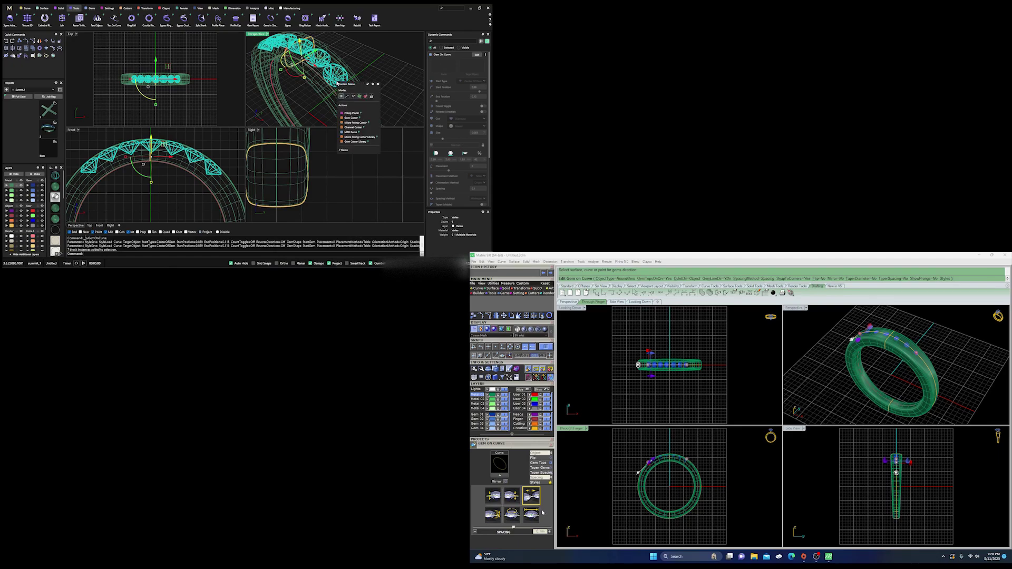
pyautogui.click(353, 127)
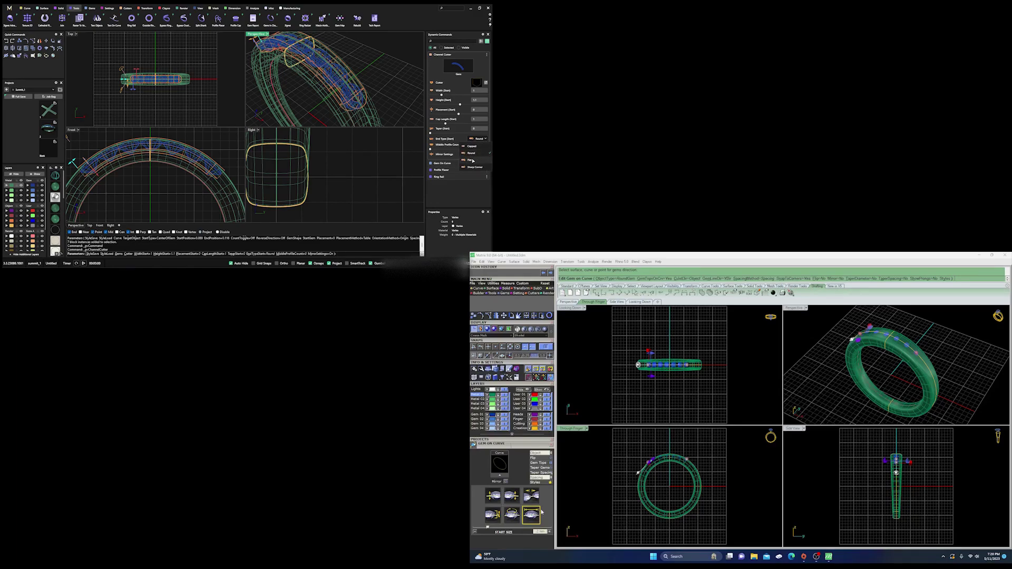
pyautogui.click(472, 160)
pyautogui.scroll(8, 663, 472)
pyautogui.moveTo(94, 174); pyautogui.dragTo(92, 170)
pyautogui.press('Return')
# Lengthen the channel cutter's cap so it extends farther past the last gem of the row.
pyautogui.scroll(4, 659, 492)
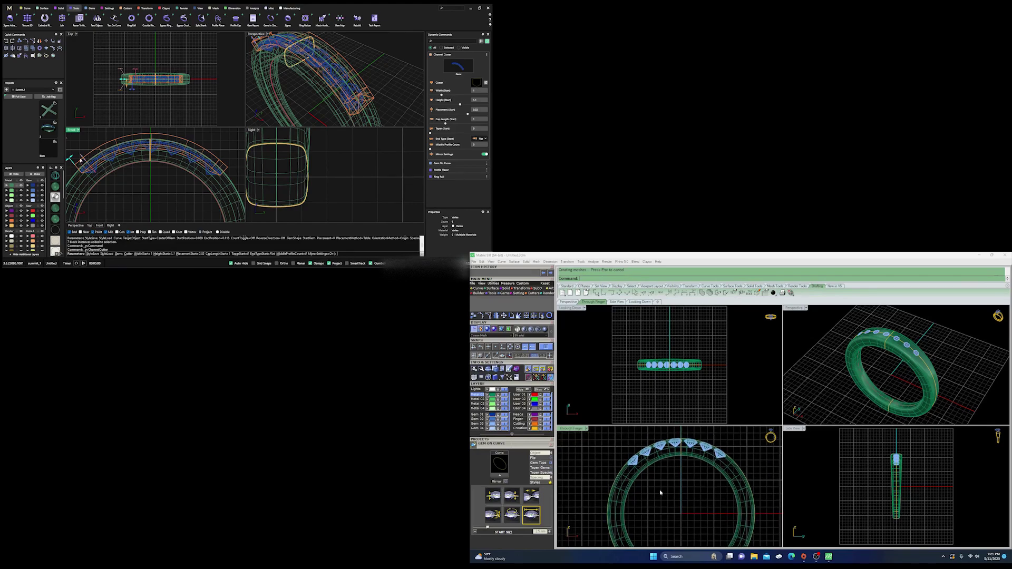
pyautogui.moveTo(93, 153); pyautogui.dragTo(120, 151, button='right')
pyautogui.scroll(2, 105, 168)
pyautogui.moveTo(105, 168); pyautogui.dragTo(92, 162)
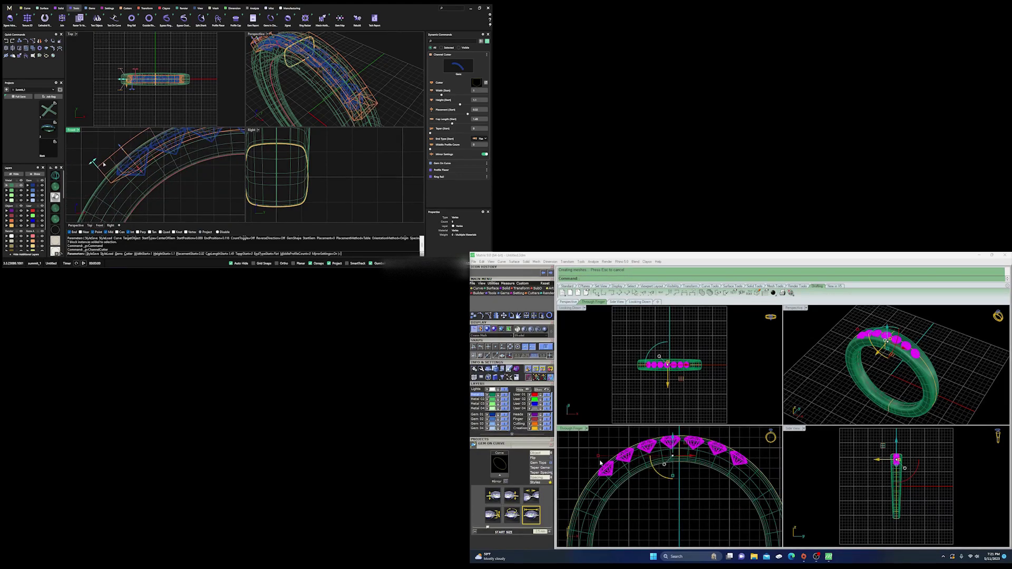
# Finish the channel cutter and subtract it from the ring band with a Boolean Difference.
pyautogui.press('Return')
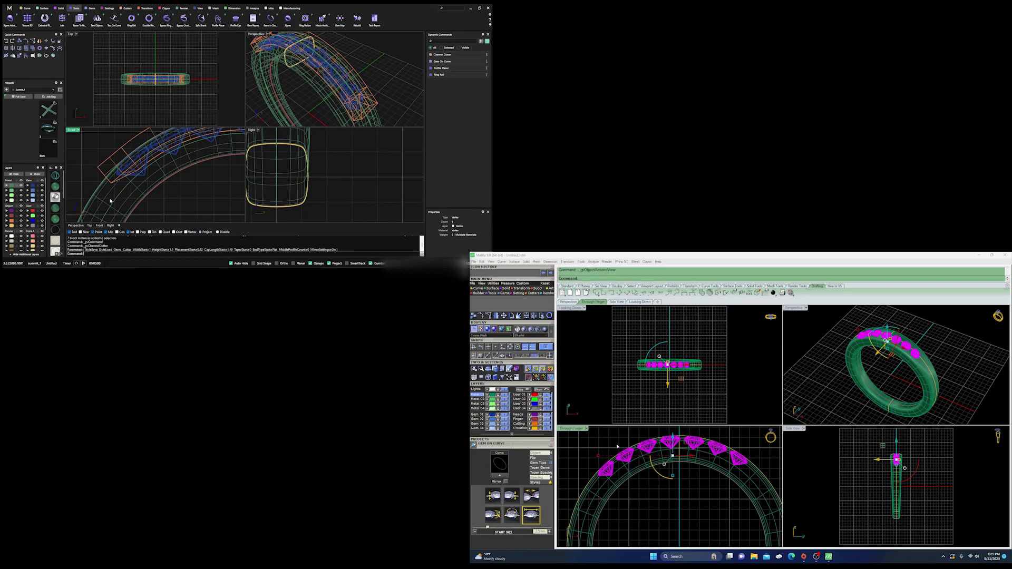
pyautogui.click(60, 8)
pyautogui.click(28, 18)
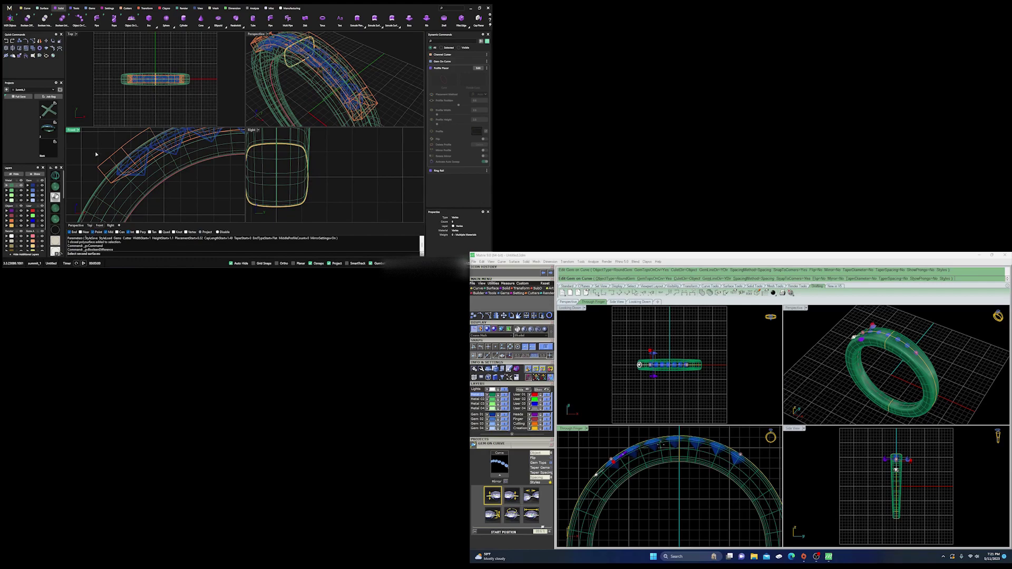
pyautogui.click(106, 163)
pyautogui.press('Return')
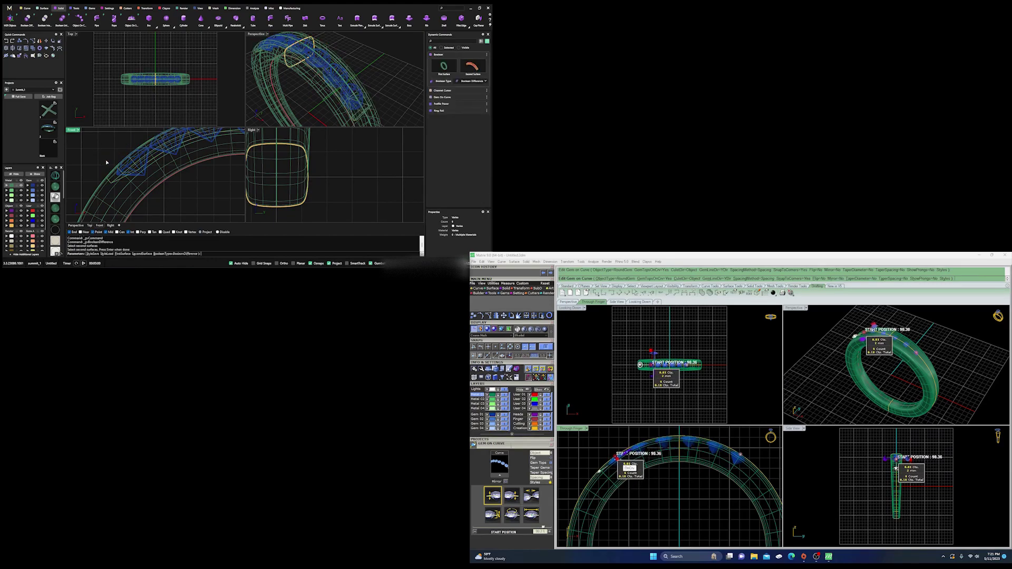
# Create gem cutters for the whole gem row and tighten their table and girdle offsets around the stones.
pyautogui.click(323, 61)
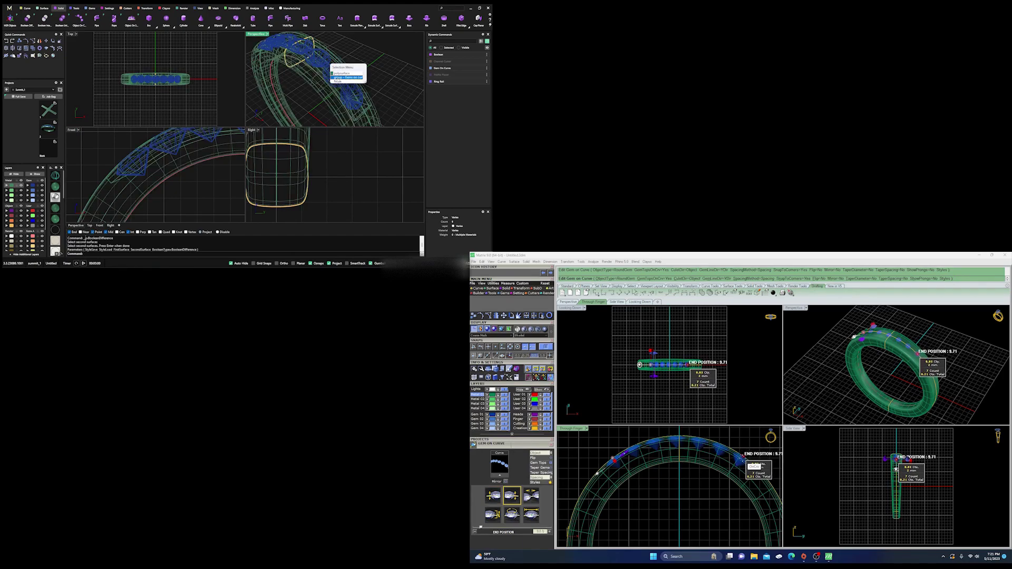
pyautogui.click(347, 77)
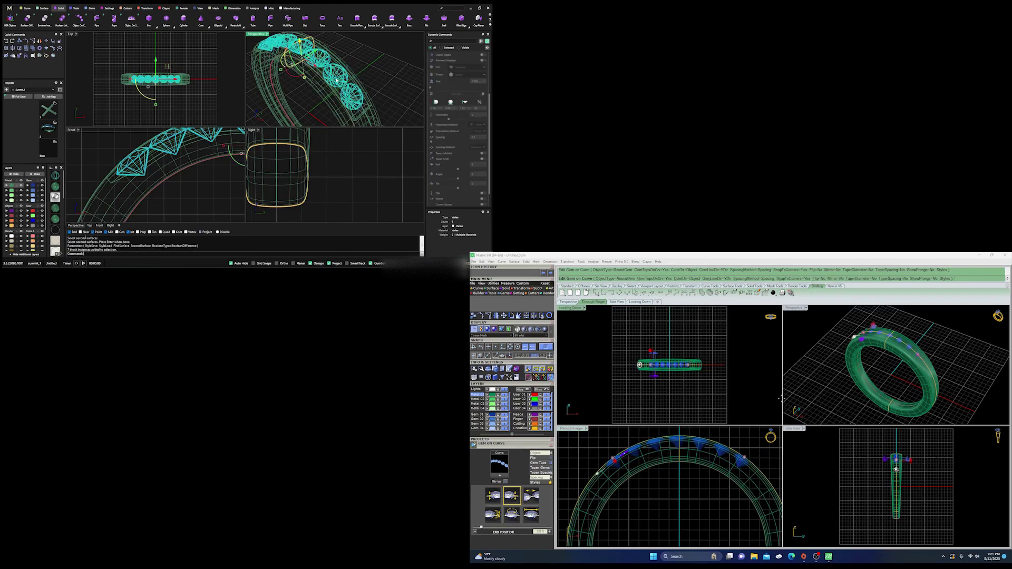
pyautogui.rightClick(335, 80)
pyautogui.click(348, 112)
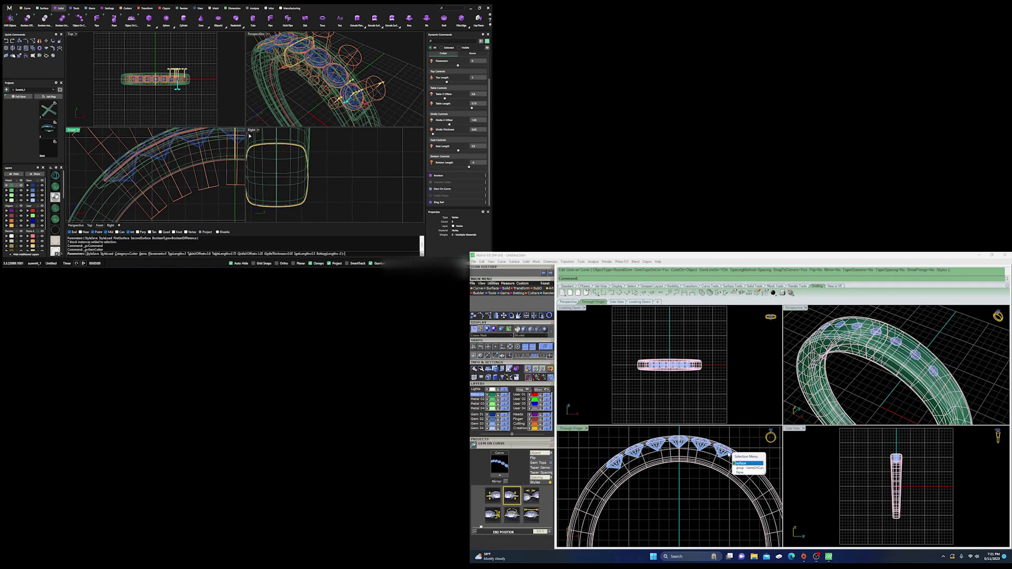
pyautogui.moveTo(370, 100); pyautogui.dragTo(343, 87, button='right')
pyautogui.scroll(5, 303, 80)
pyautogui.click(55, 186)
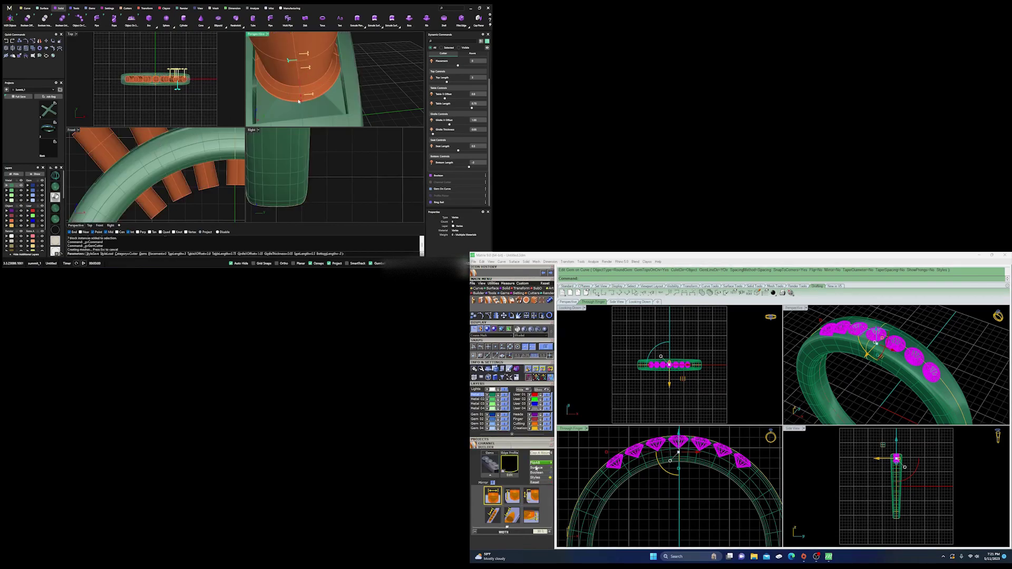
pyautogui.moveTo(301, 100); pyautogui.dragTo(300, 97)
pyautogui.click(55, 176)
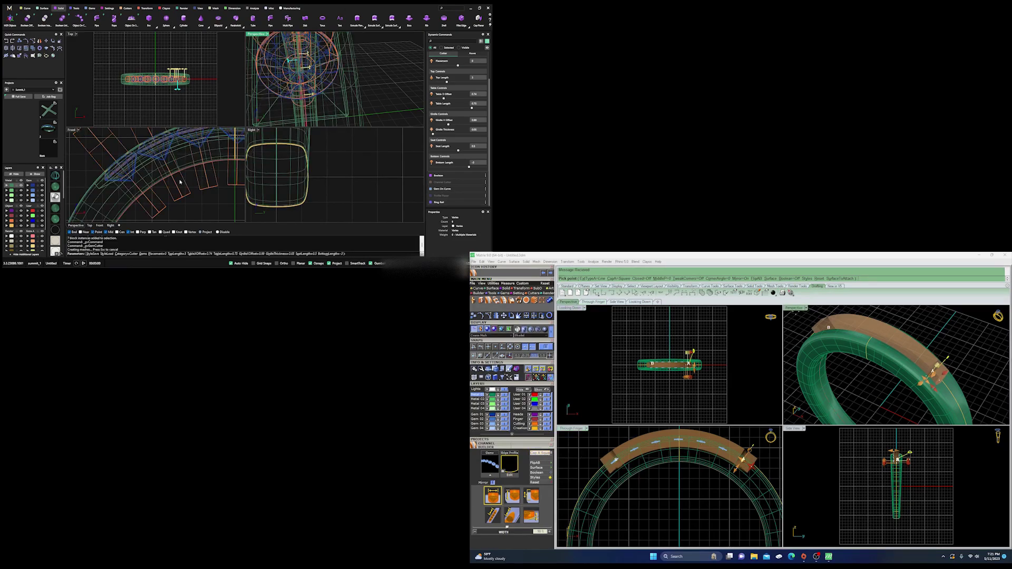
# Reduce the gem cutters' seat length and finish the cutters.
pyautogui.scroll(-6, 180, 182)
pyautogui.moveTo(198, 179); pyautogui.dragTo(135, 167, button='right')
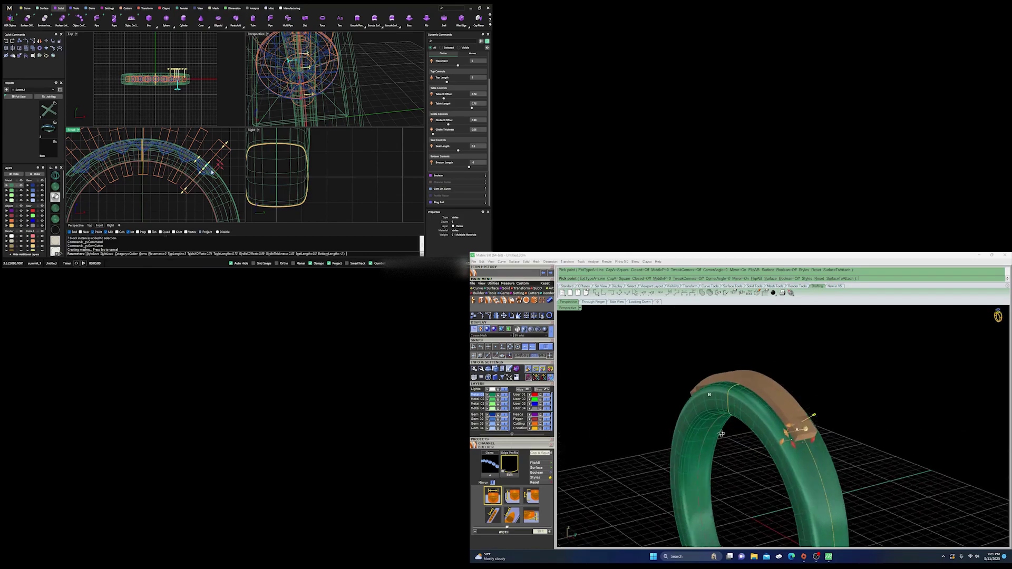
pyautogui.moveTo(201, 173); pyautogui.dragTo(203, 171)
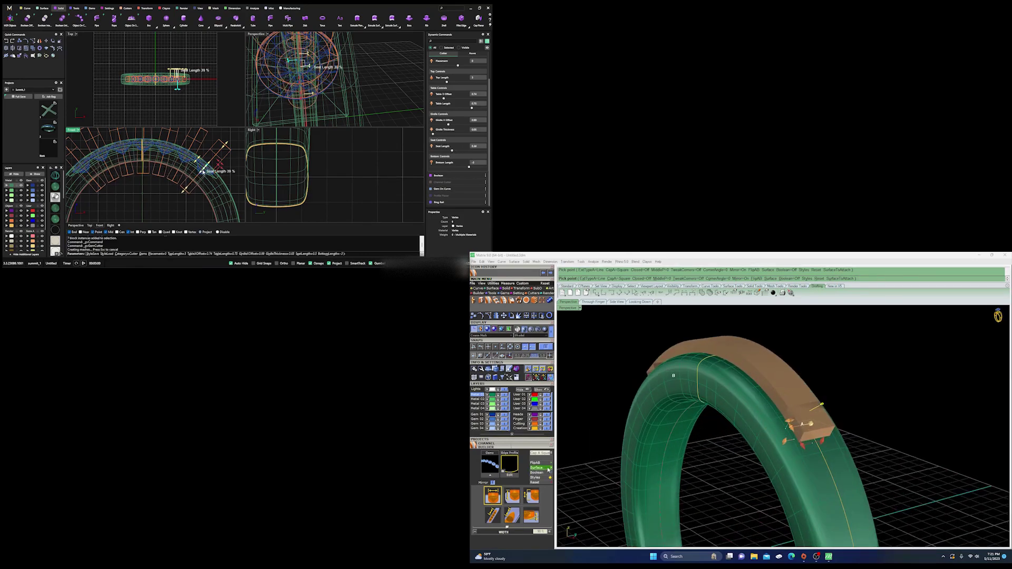
pyautogui.rightClick(203, 171)
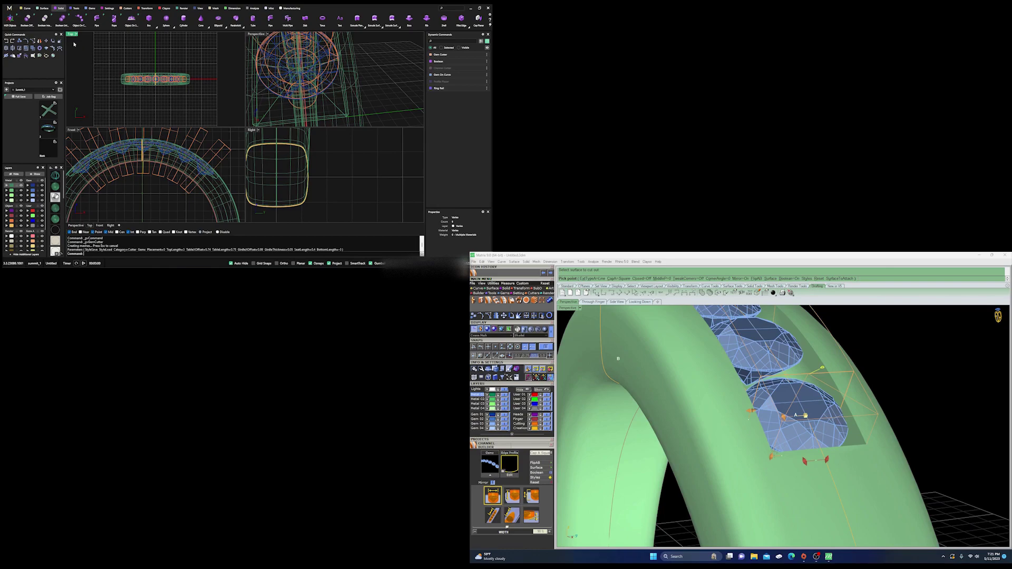
# Subtract the gem cutters from the ring band with a Boolean Difference.
pyautogui.click(28, 18)
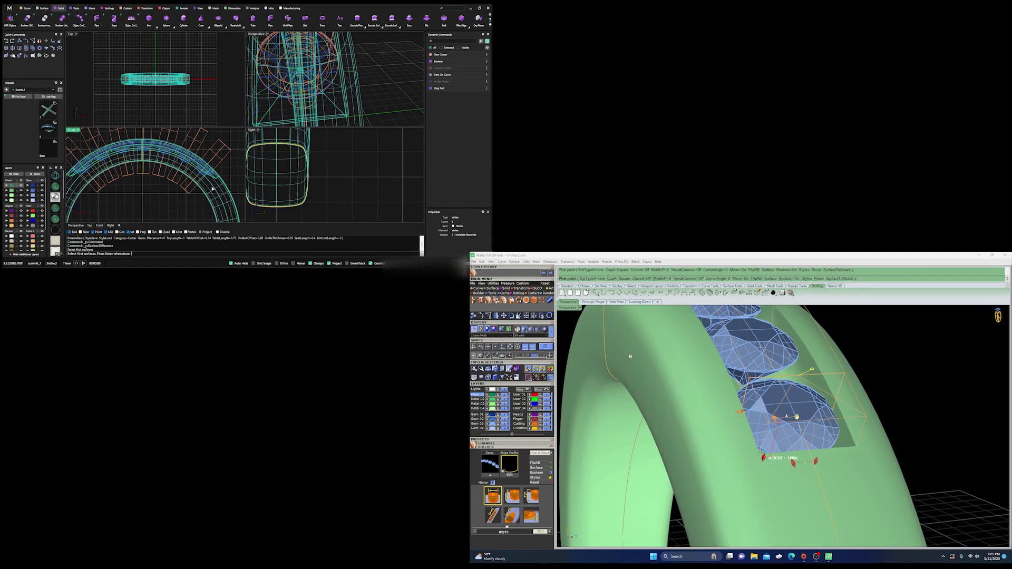
pyautogui.click(218, 153)
pyautogui.press('Return')
pyautogui.click(218, 154)
pyautogui.press('Return')
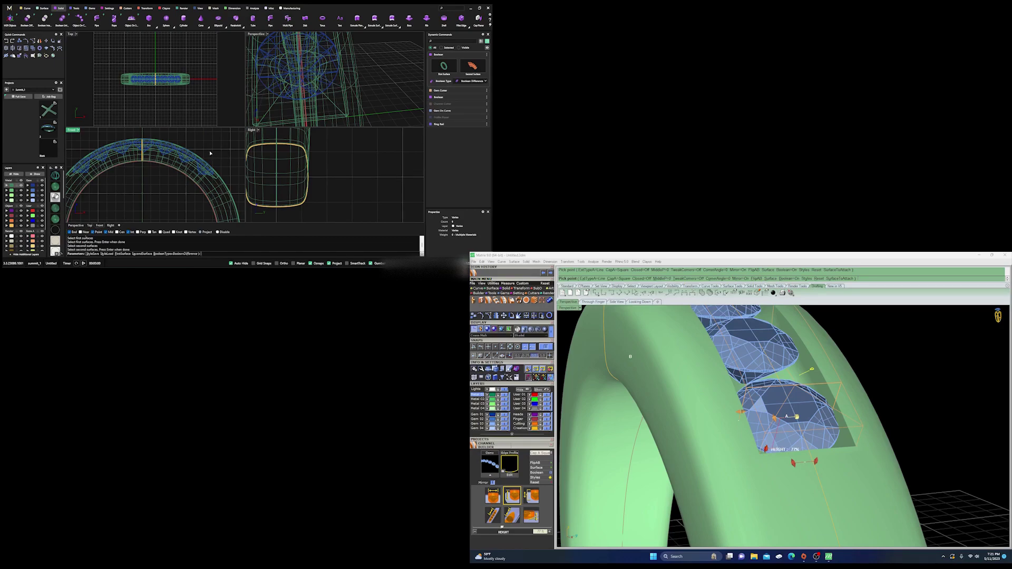
# Switch to a rendered display and examine the channel-set ring from several angles in a maximized perspective view.
pyautogui.scroll(-5, 58, 217)
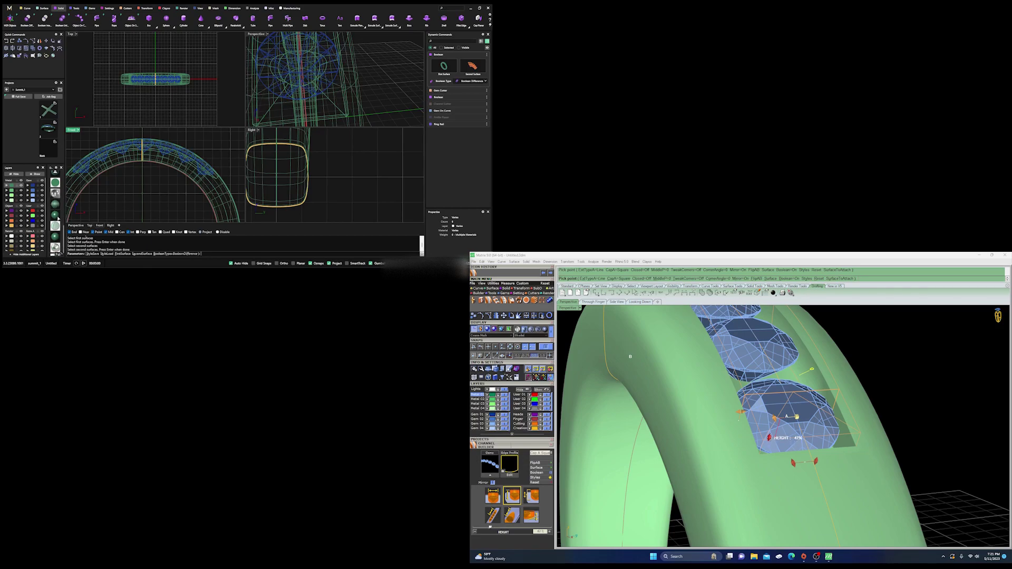
pyautogui.click(57, 217)
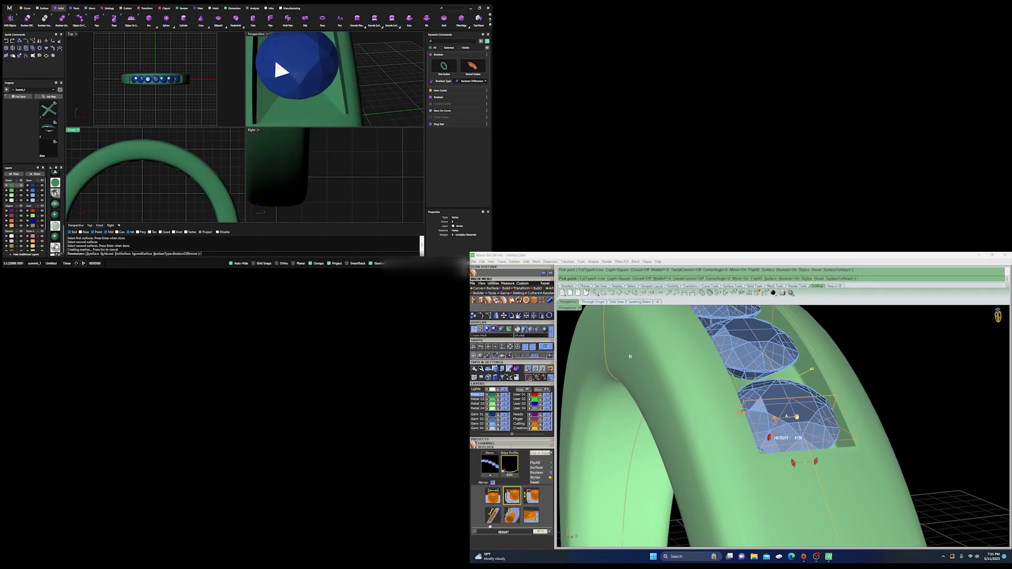
pyautogui.doubleClick(257, 35)
pyautogui.scroll(-10, 227, 76)
pyautogui.moveTo(226, 76); pyautogui.dragTo(291, 164, button='right')
pyautogui.scroll(7, 275, 173)
pyautogui.scroll(-4, 246, 131)
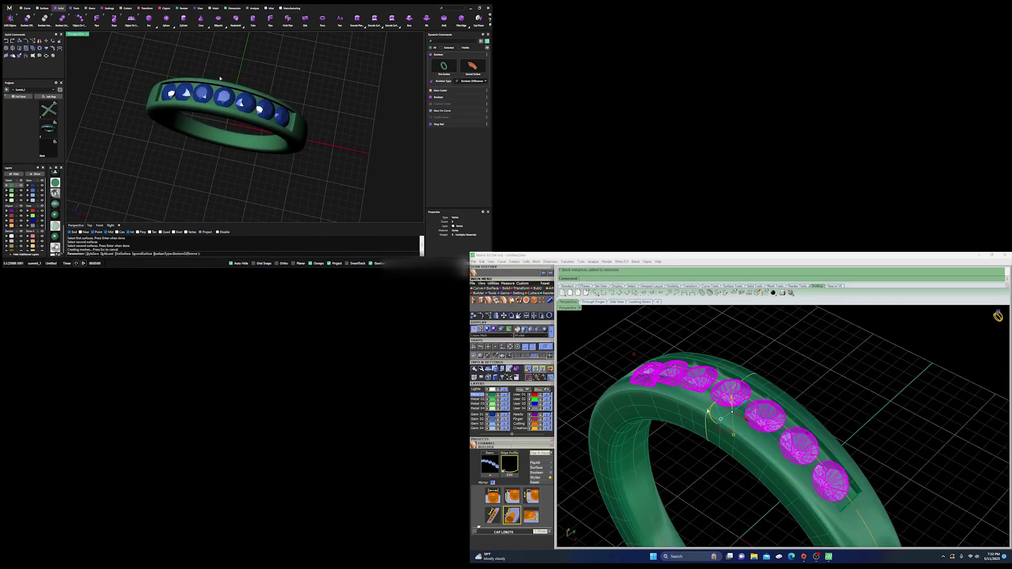
pyautogui.scroll(6, 214, 77)
pyautogui.scroll(-2, 215, 81)
pyautogui.moveTo(214, 81); pyautogui.dragTo(207, 116, button='right')
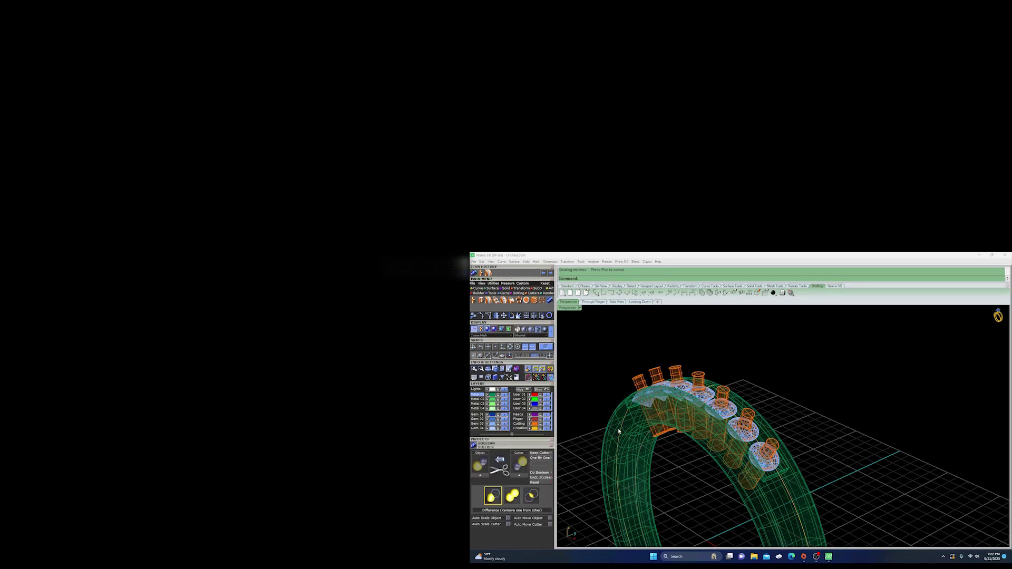
# In Matrix, subtract the gem cutters from the ring band with the Boolean Builder's Difference, using the One By One option.
pyautogui.click(485, 480)
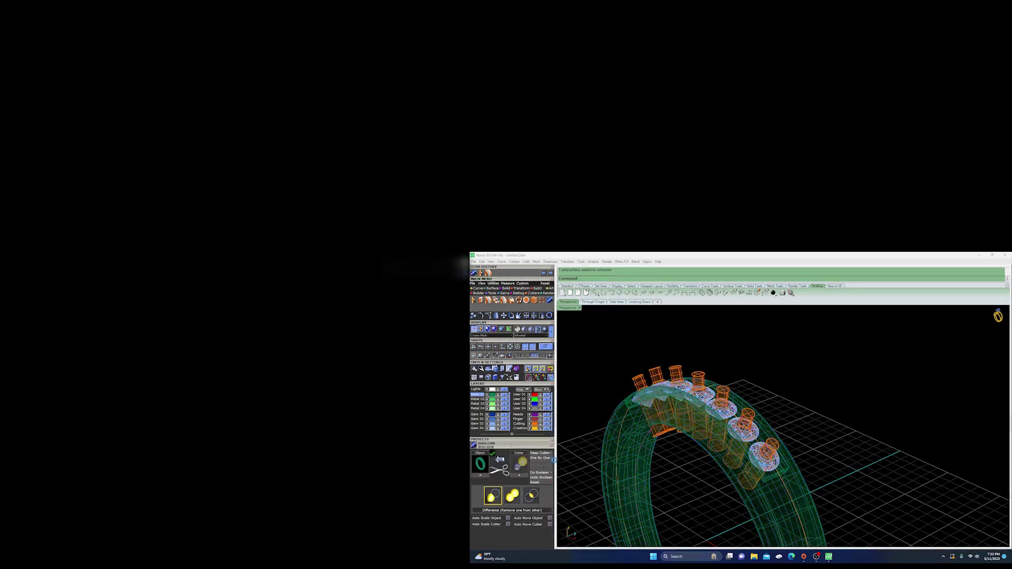
pyautogui.click(657, 374)
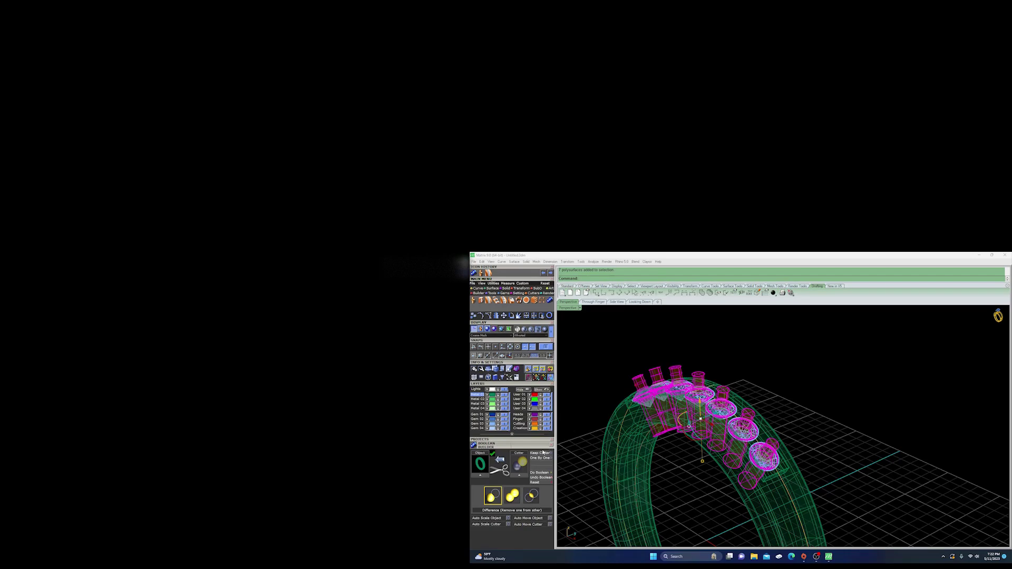
pyautogui.click(523, 474)
pyautogui.click(546, 458)
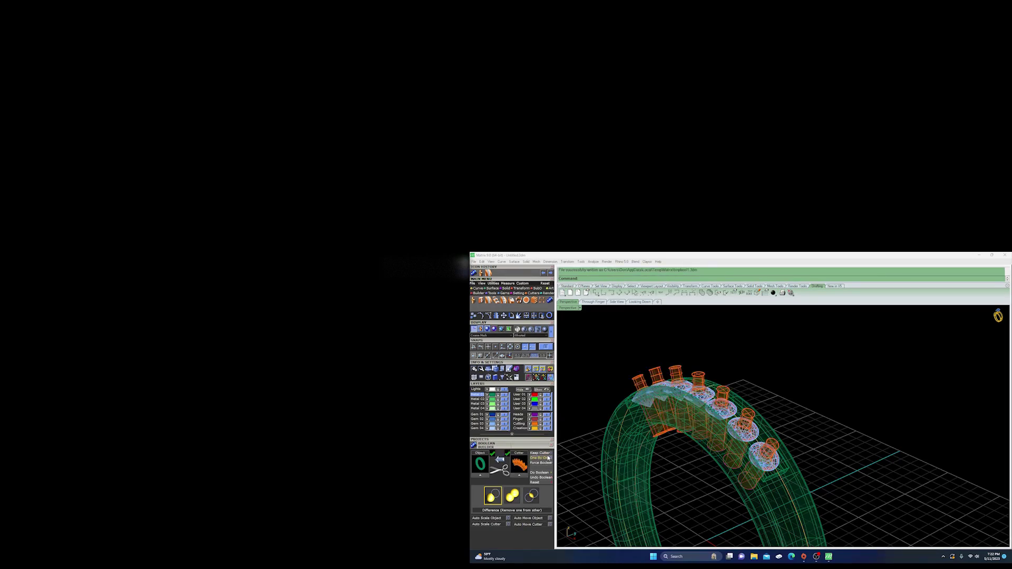
pyautogui.click(543, 473)
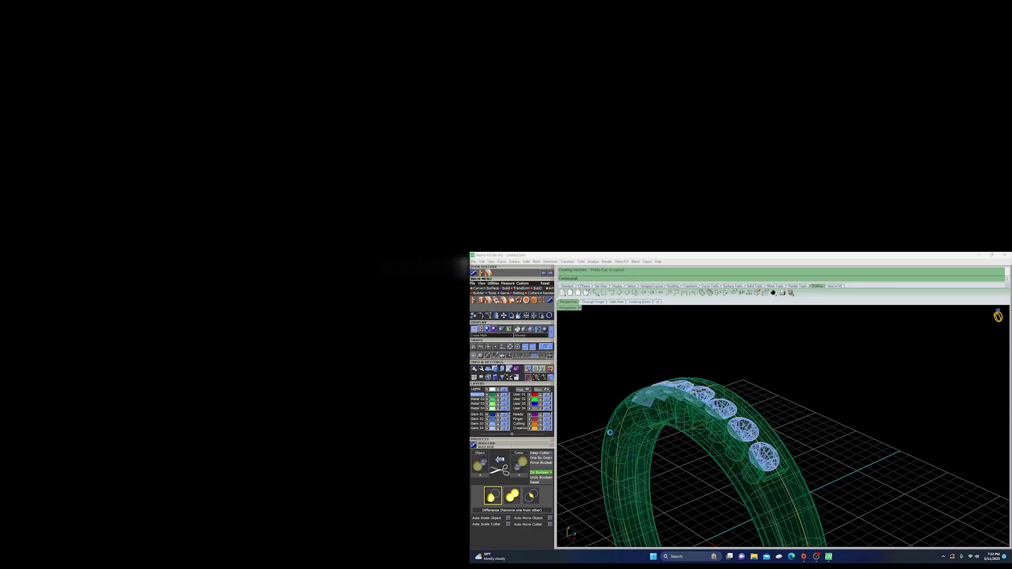
# Switch to a rendered display and run the Object Checker on the ring band for shell and naked-edge problems.
pyautogui.click(545, 329)
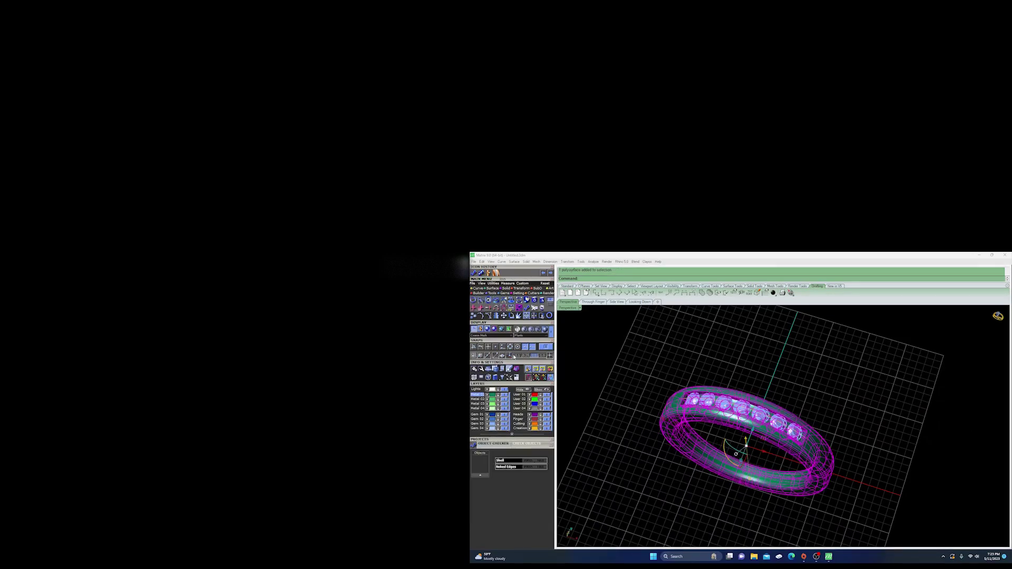
pyautogui.click(483, 475)
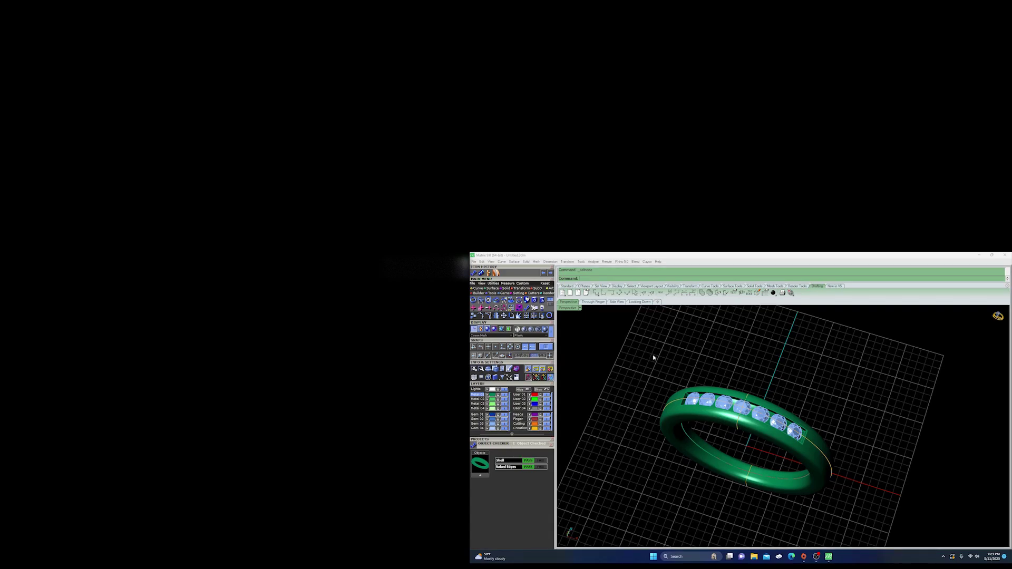
# Select the complete ring with its gems and open the projects list.
pyautogui.moveTo(641, 355); pyautogui.dragTo(822, 512)
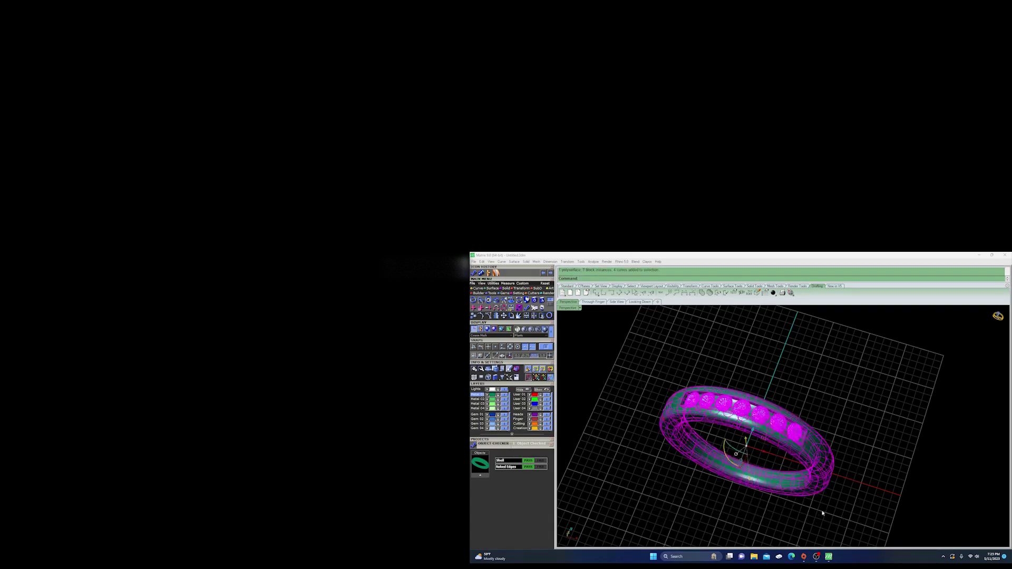
pyautogui.click(529, 440)
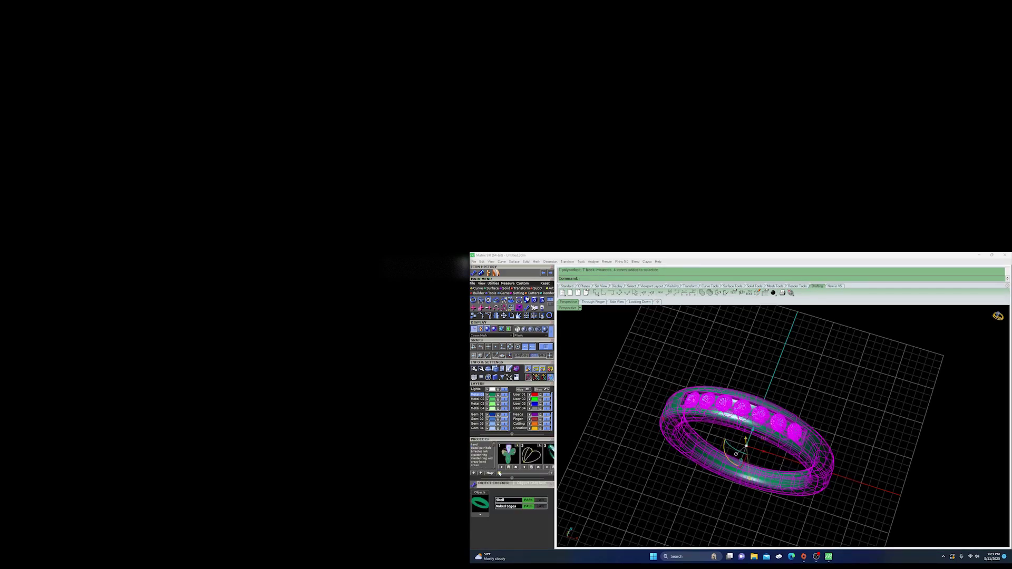